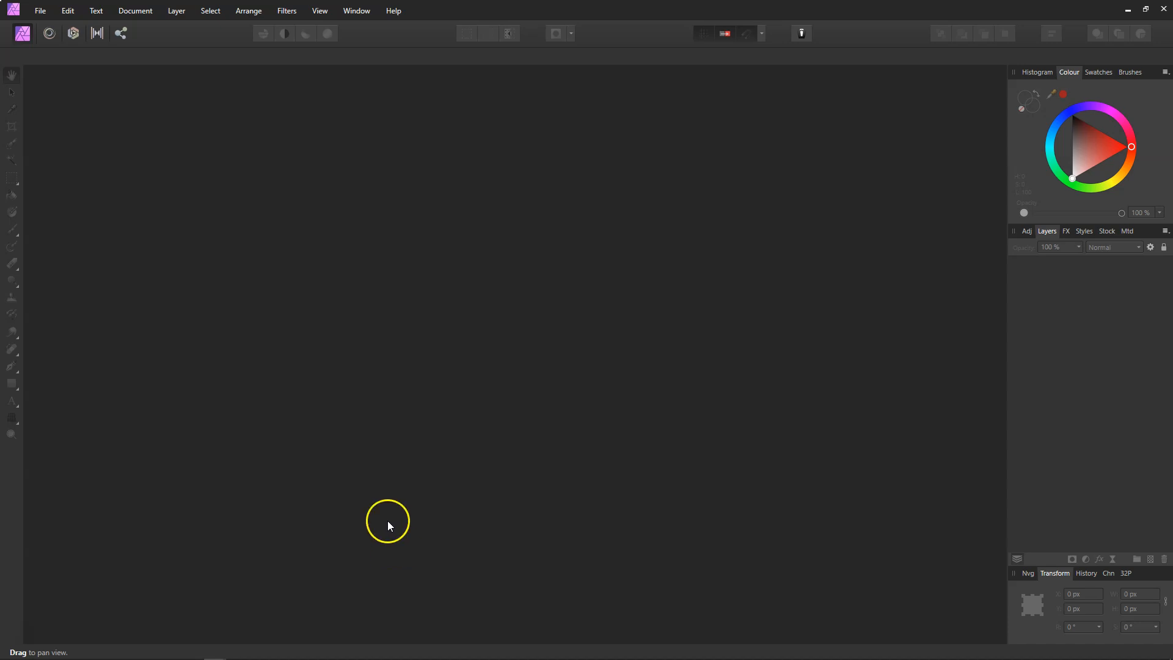
Open the image white-rhino-4997858_1920 from New folder (3).
{"action": "left_click", "coordinate": [41, 10]}
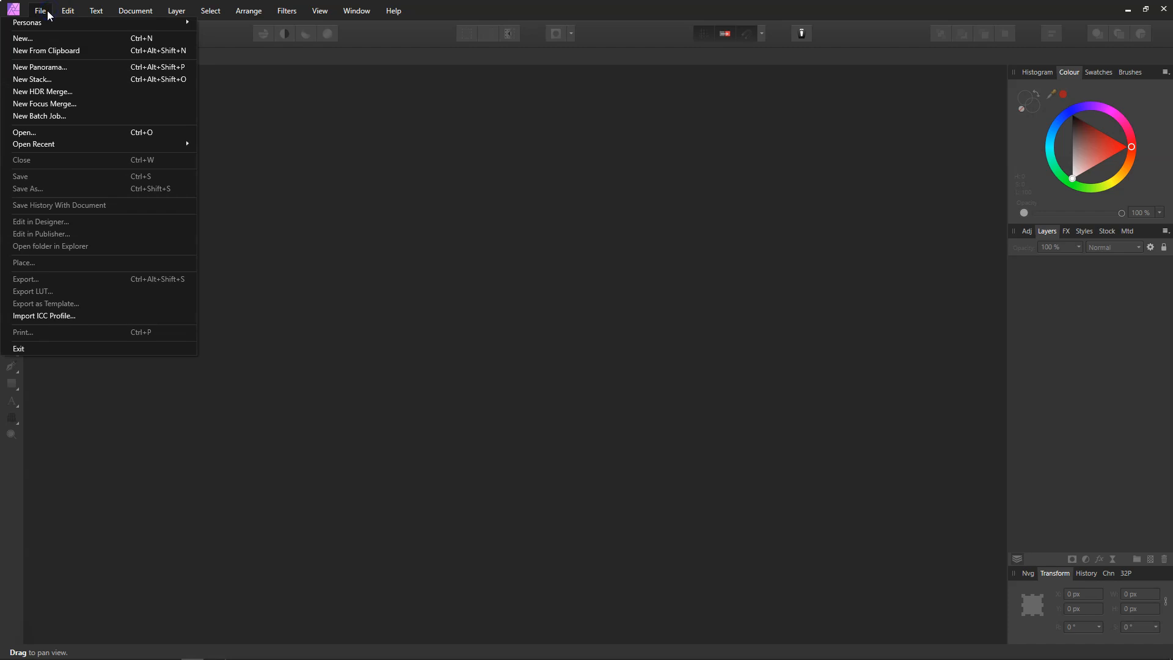
{"action": "left_click", "coordinate": [39, 132]}
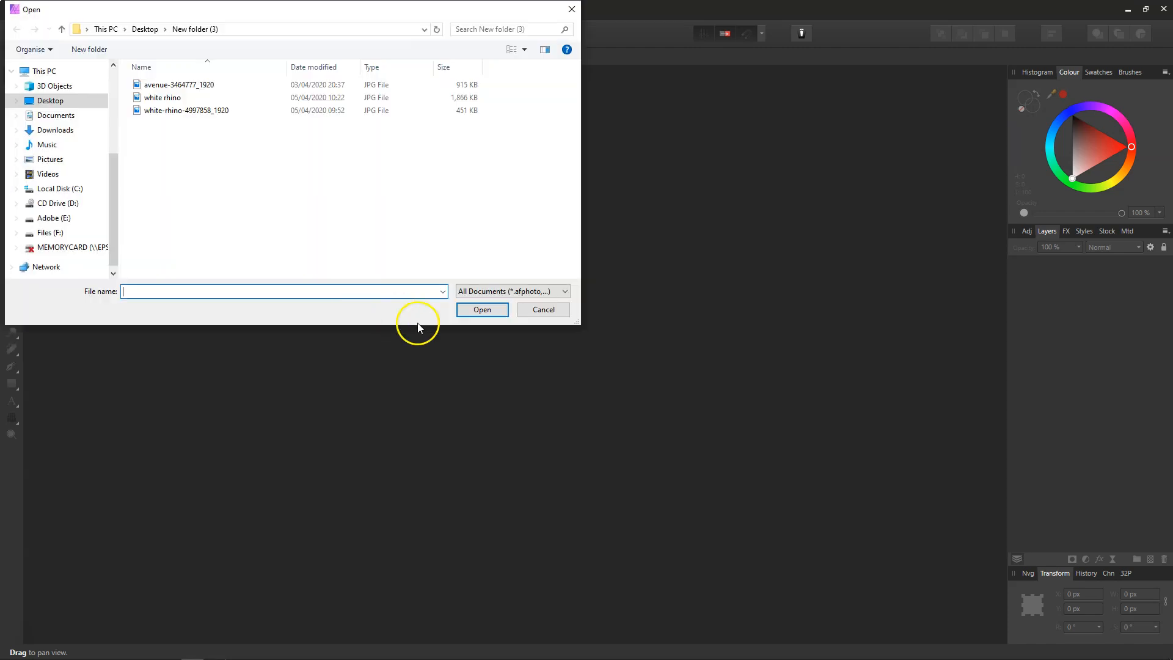
{"action": "left_click", "coordinate": [166, 112]}
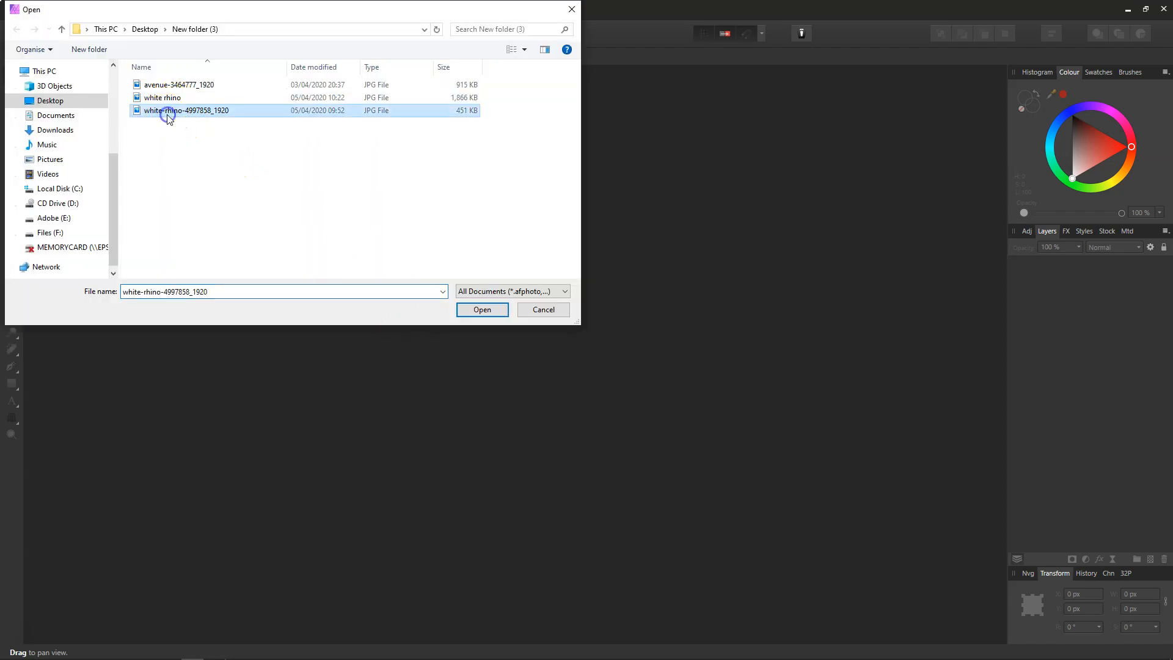
{"action": "left_click", "coordinate": [475, 310]}
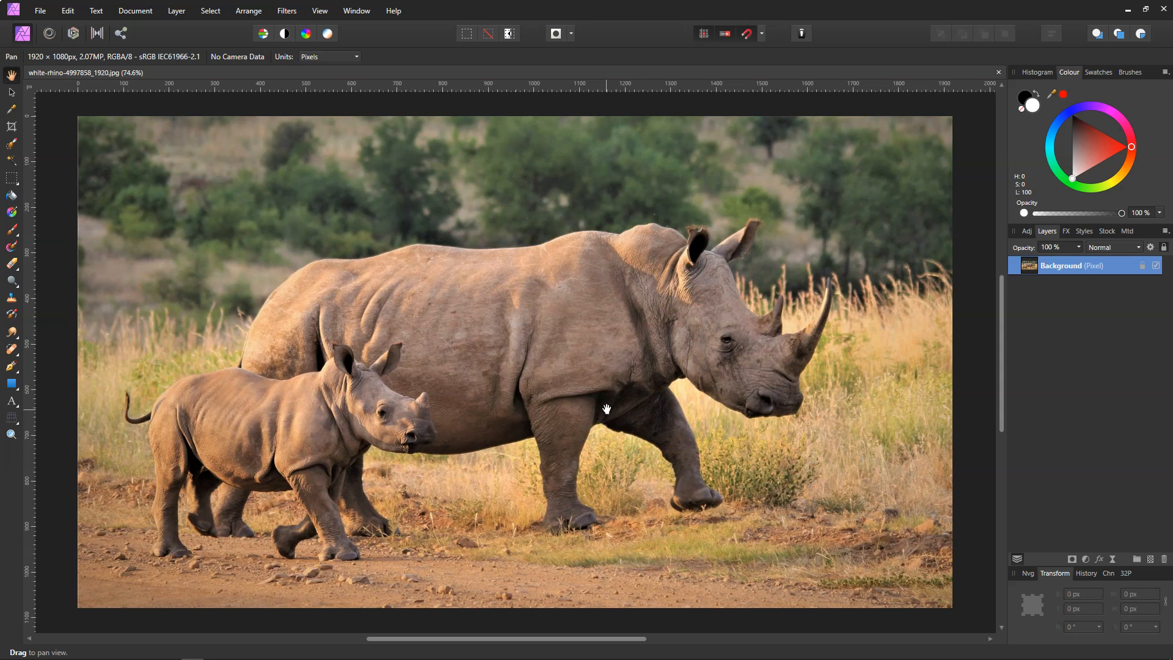
Add a live Diffuse Glow filter to the Background layer with a 100 px radius.
{"action": "left_click", "coordinate": [1113, 560]}
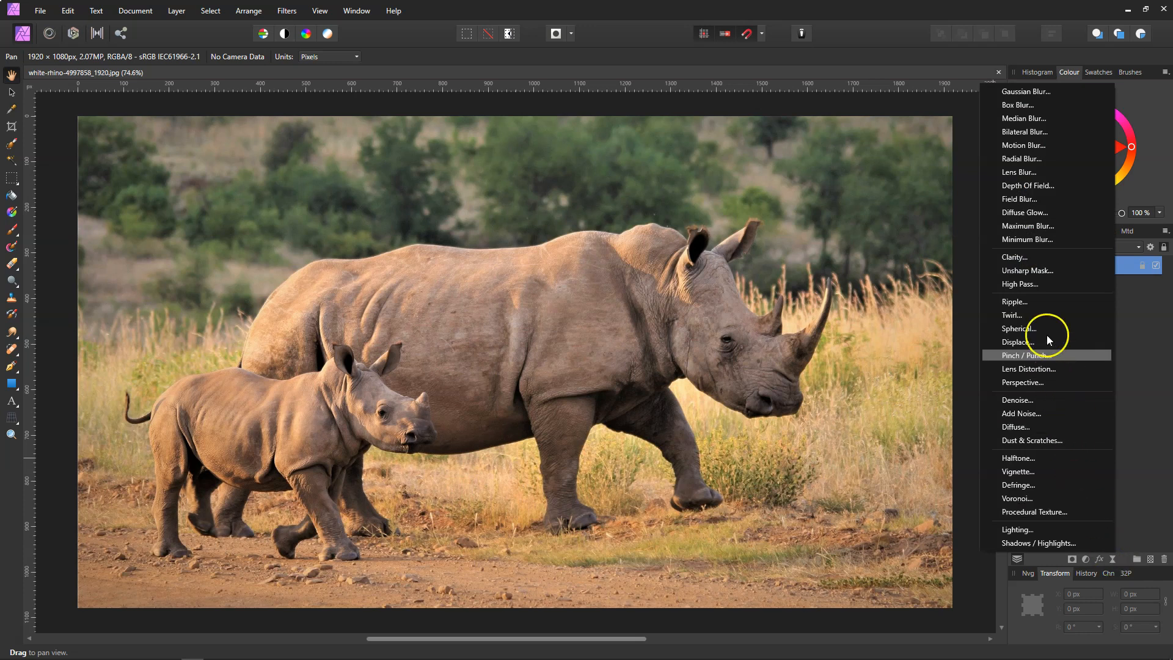
{"action": "left_click", "coordinate": [1024, 213]}
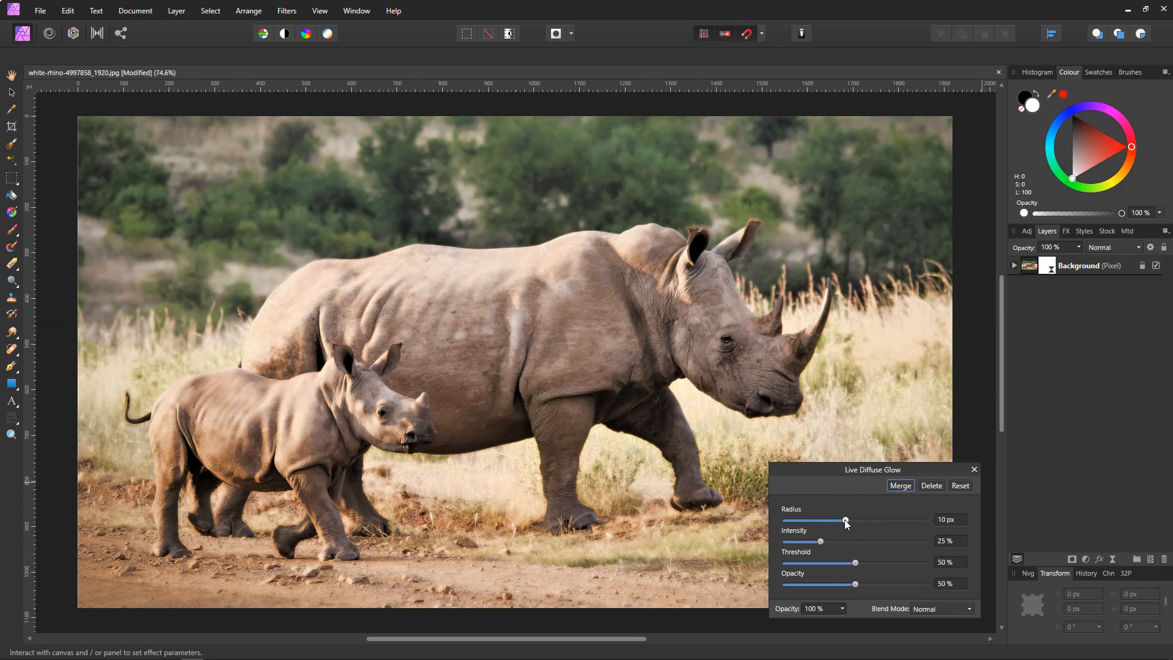
{"action": "left_click_drag", "start_coordinate": [845, 520], "coordinate": [928, 520]}
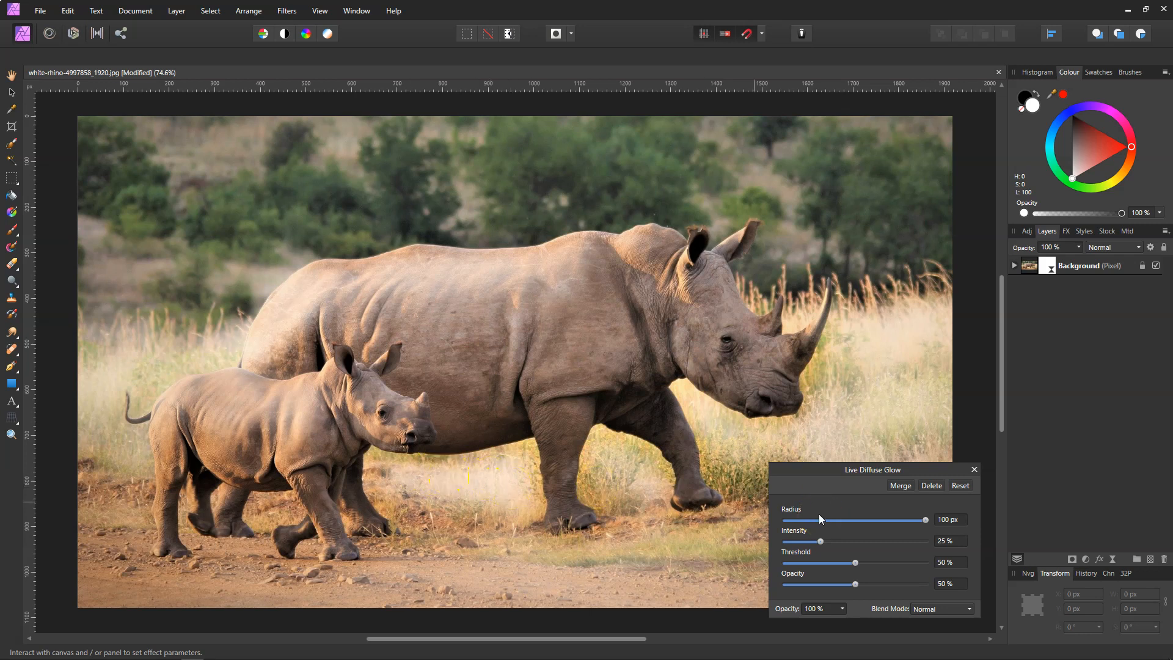
Set the Diffuse Glow intensity to 100%, threshold to 5% and glow opacity to 10%.
{"action": "left_click_drag", "start_coordinate": [822, 542], "coordinate": [926, 544]}
{"action": "left_click", "coordinate": [855, 563]}
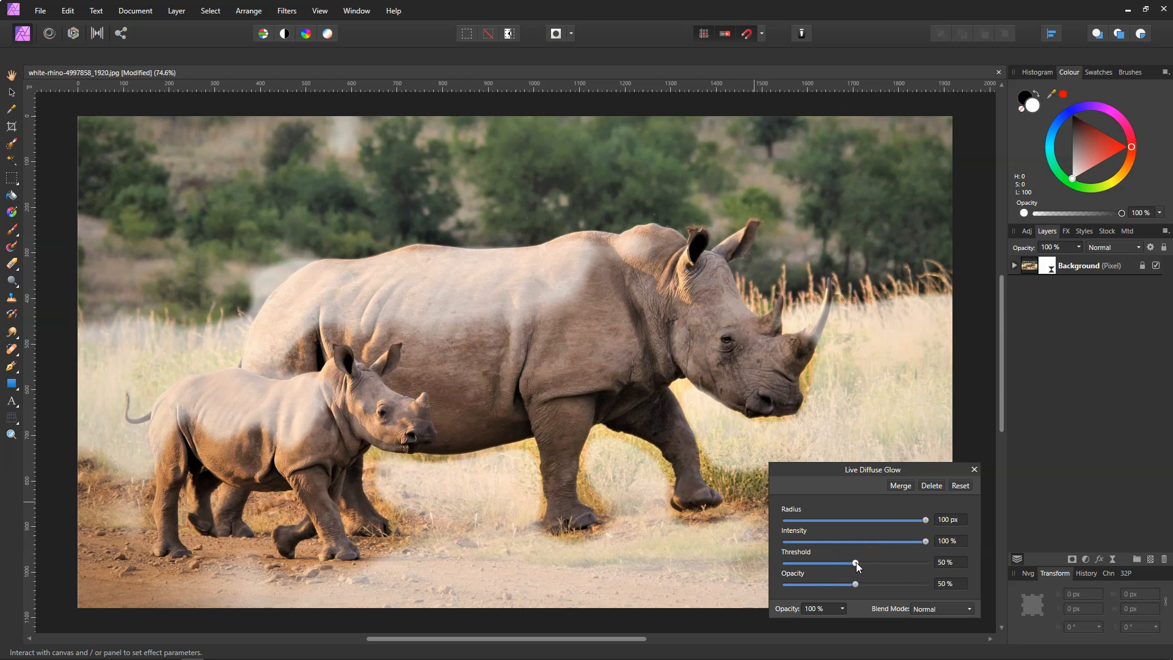
{"action": "left_click", "coordinate": [945, 563]}
{"action": "left_click_drag", "start_coordinate": [856, 565], "coordinate": [795, 566]}
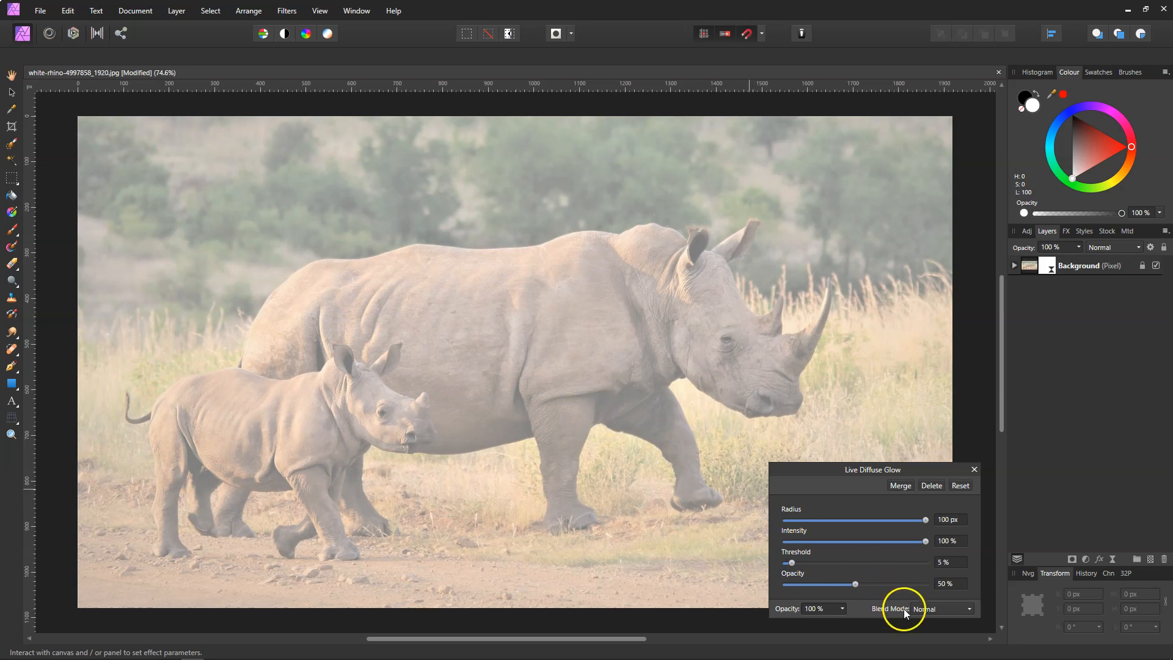
{"action": "left_click_drag", "start_coordinate": [855, 584], "coordinate": [802, 589]}
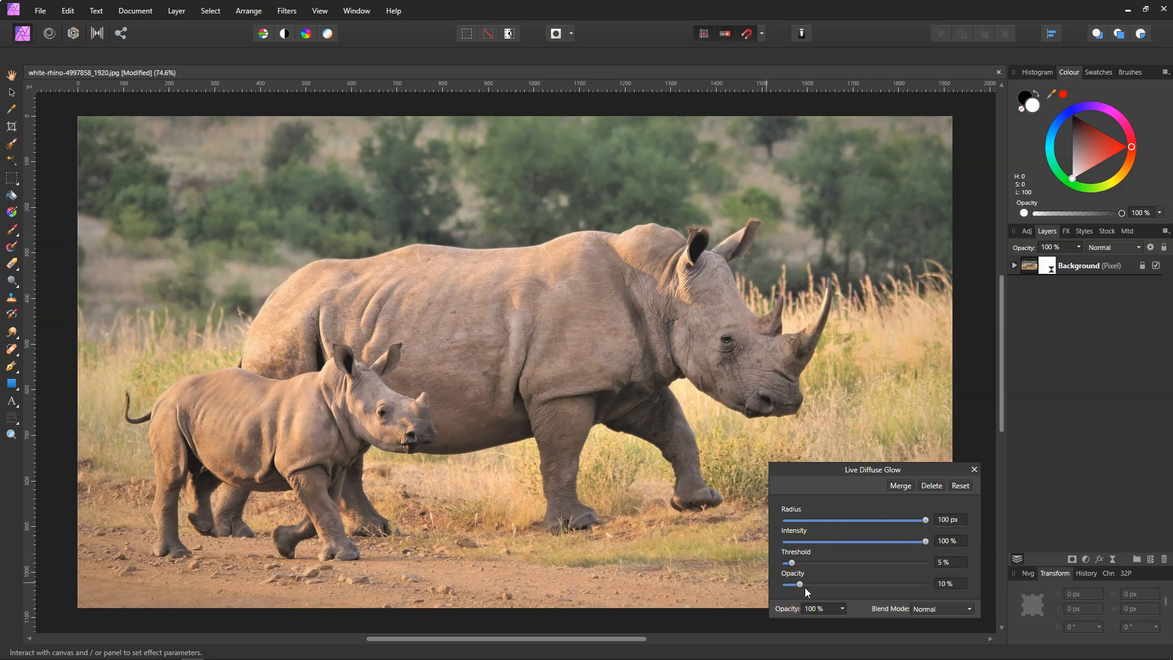
Set the Diffuse Glow intensity to 4% with 100% glow opacity, and close the filter settings.
{"action": "left_click_drag", "start_coordinate": [925, 541], "coordinate": [800, 544]}
{"action": "left_click_drag", "start_coordinate": [800, 584], "coordinate": [926, 585]}
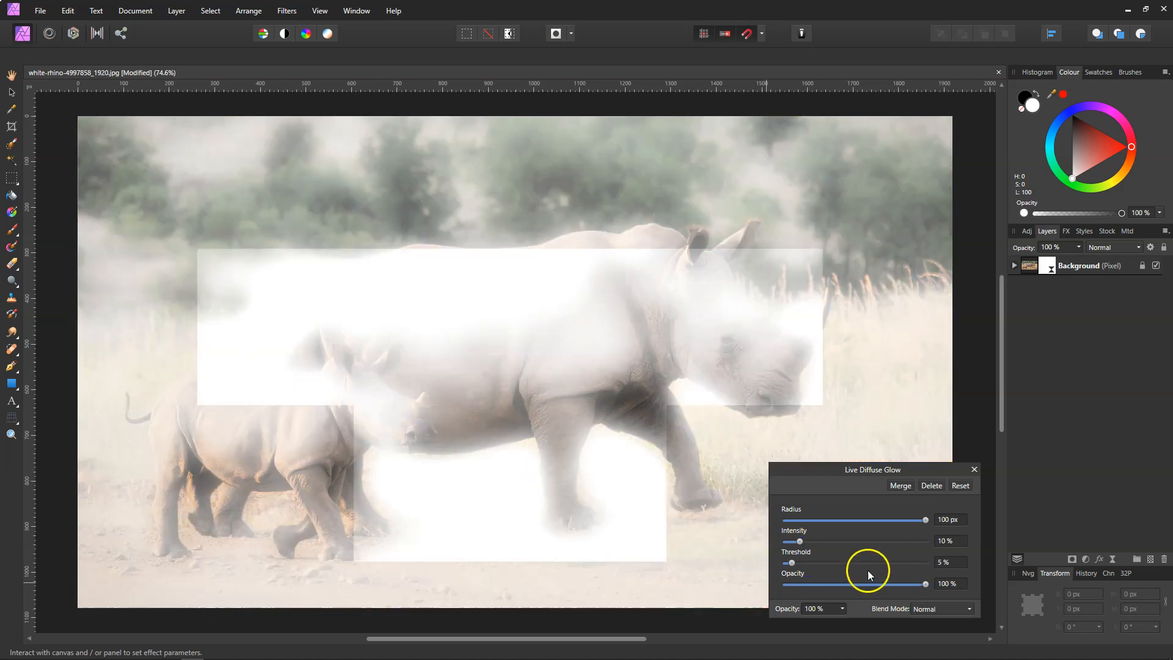
{"action": "left_click_drag", "start_coordinate": [800, 541], "coordinate": [793, 541]}
{"action": "scroll", "coordinate": [945, 541], "scroll_direction": "down", "scroll_amount": 1}
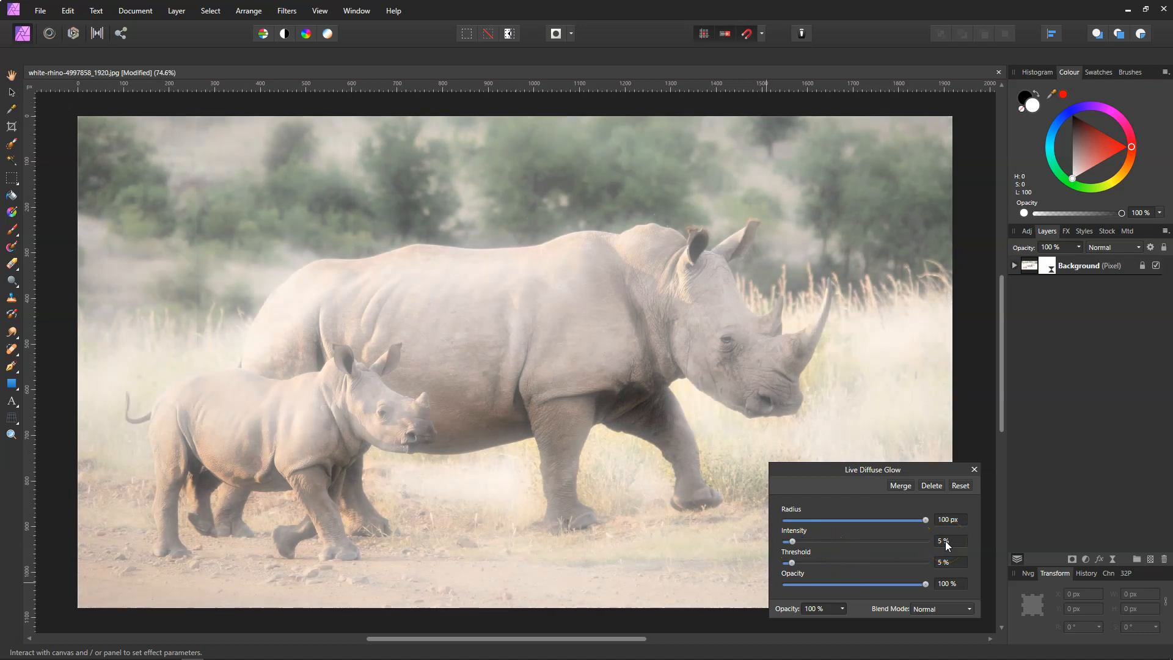
{"action": "scroll", "coordinate": [946, 541], "scroll_direction": "down", "scroll_amount": 1}
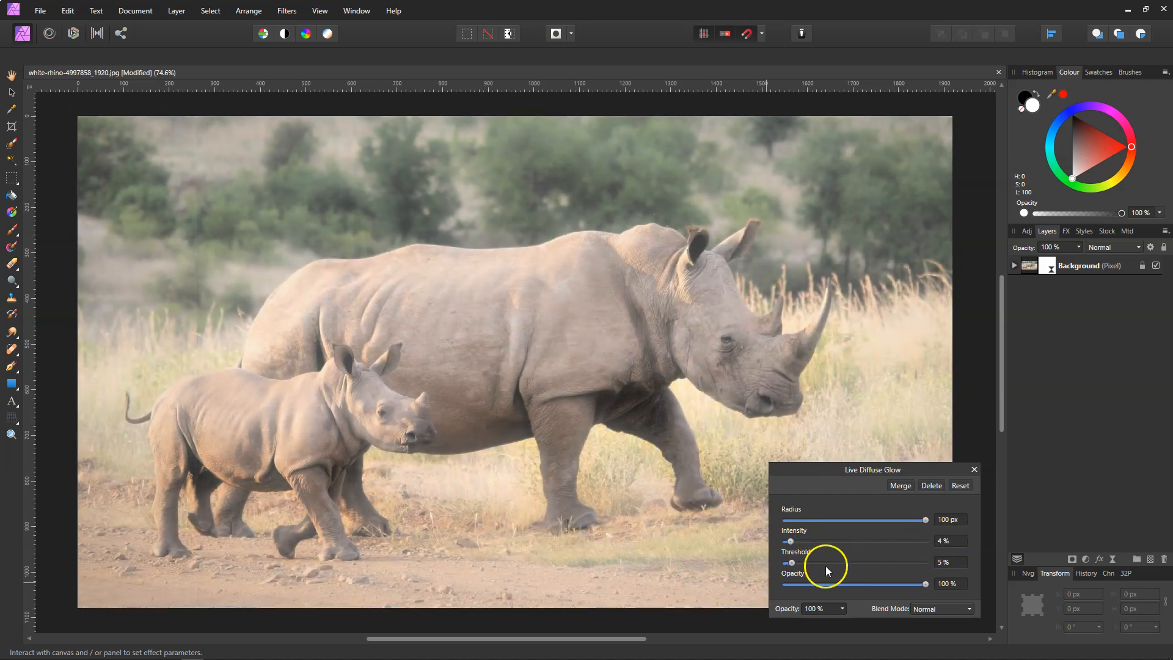
{"action": "left_click", "coordinate": [975, 469]}
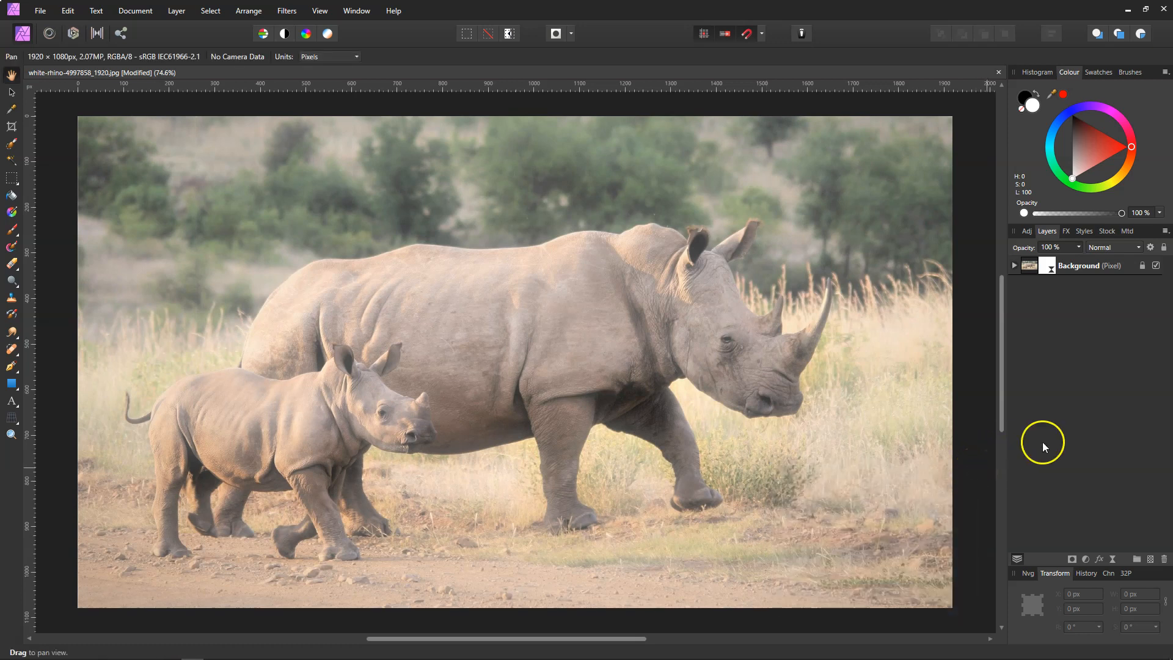
Move the Diffuse Glow filter out of the Background layer to a separate layer above it.
{"action": "left_click", "coordinate": [1013, 266]}
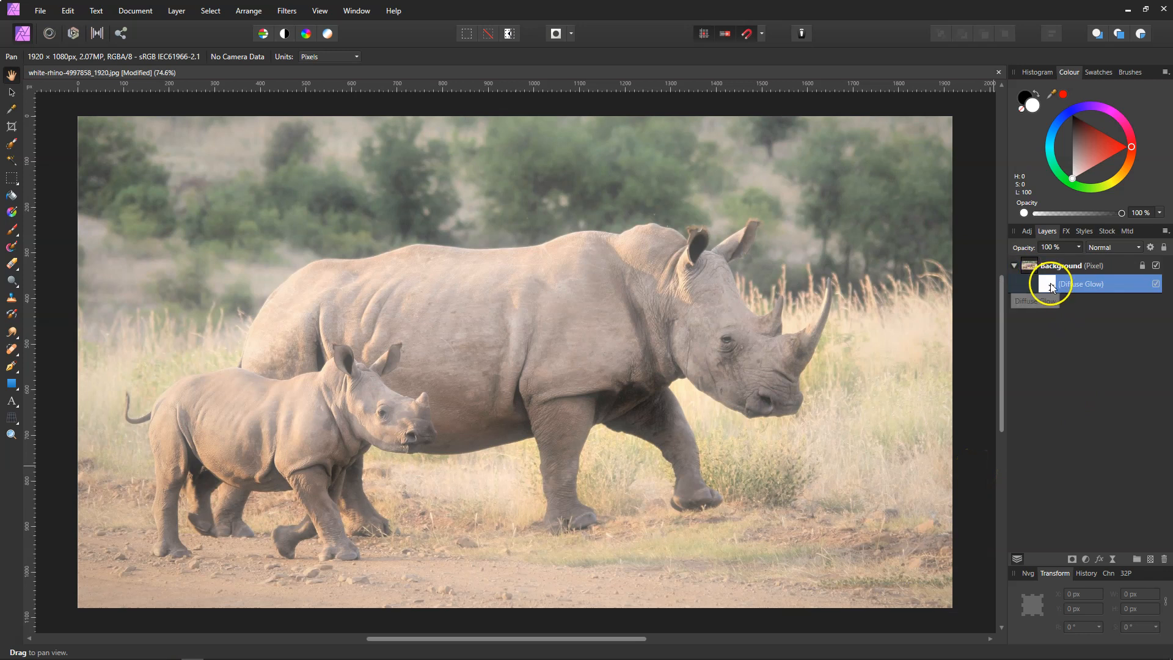
{"action": "left_click_drag", "start_coordinate": [1051, 283], "coordinate": [1047, 258]}
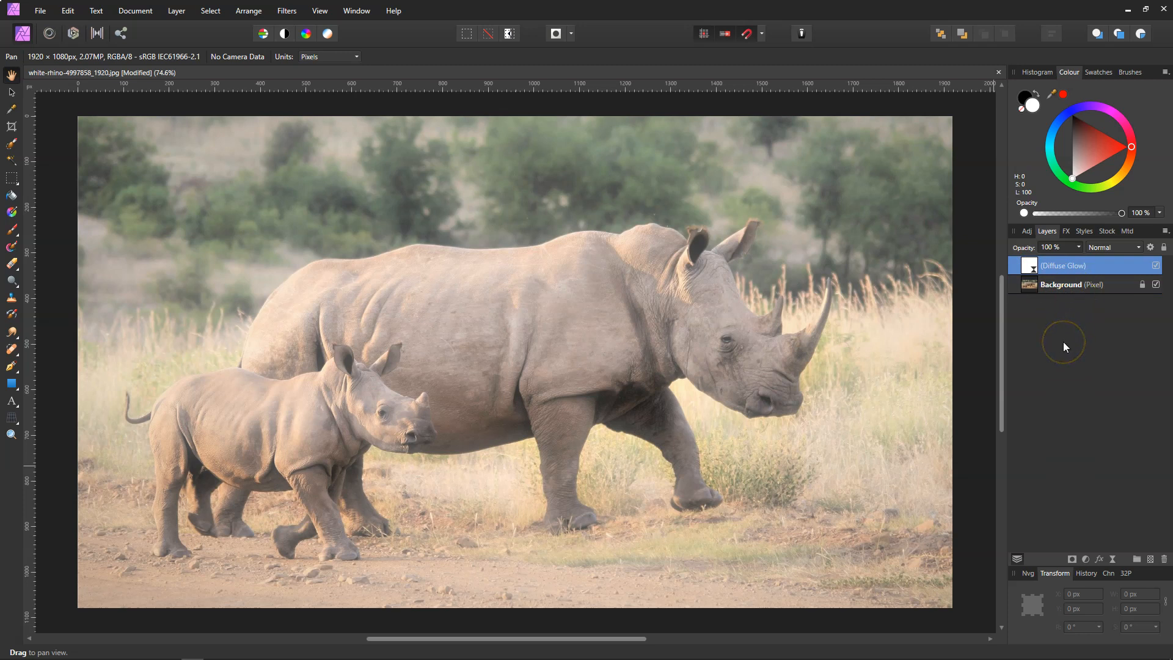
In the Diffuse Glow blend options, lower the dark end of the source and underlying range curves to 0% output.
{"action": "left_click", "coordinate": [1150, 247]}
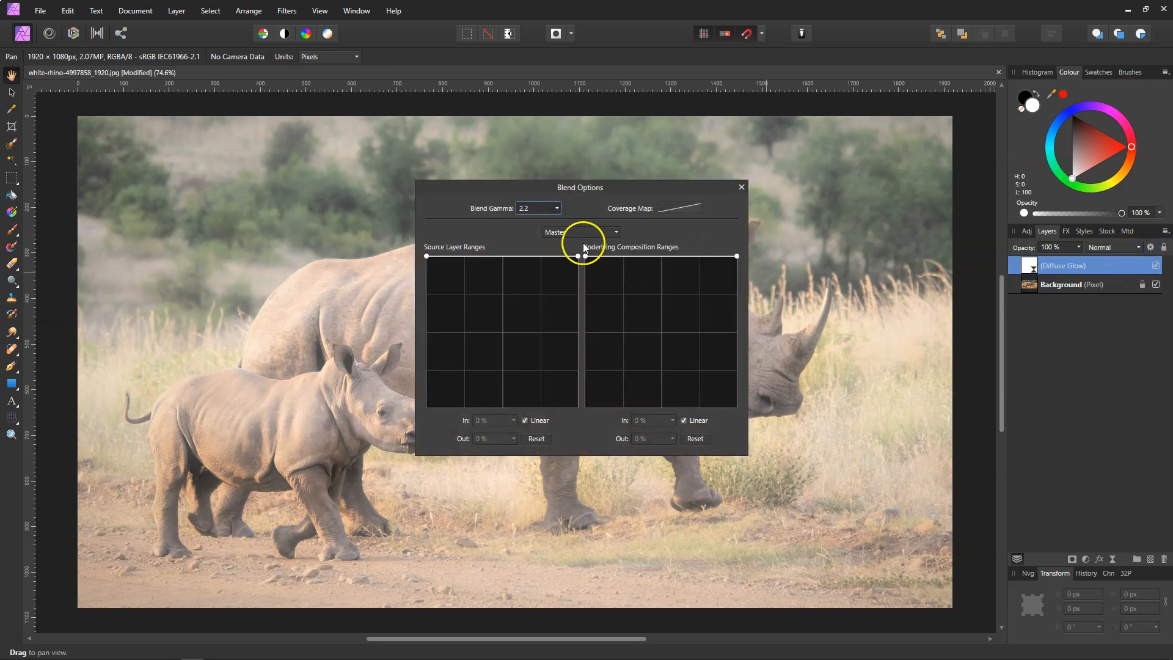
{"action": "left_click_drag", "start_coordinate": [612, 189], "coordinate": [1016, 311]}
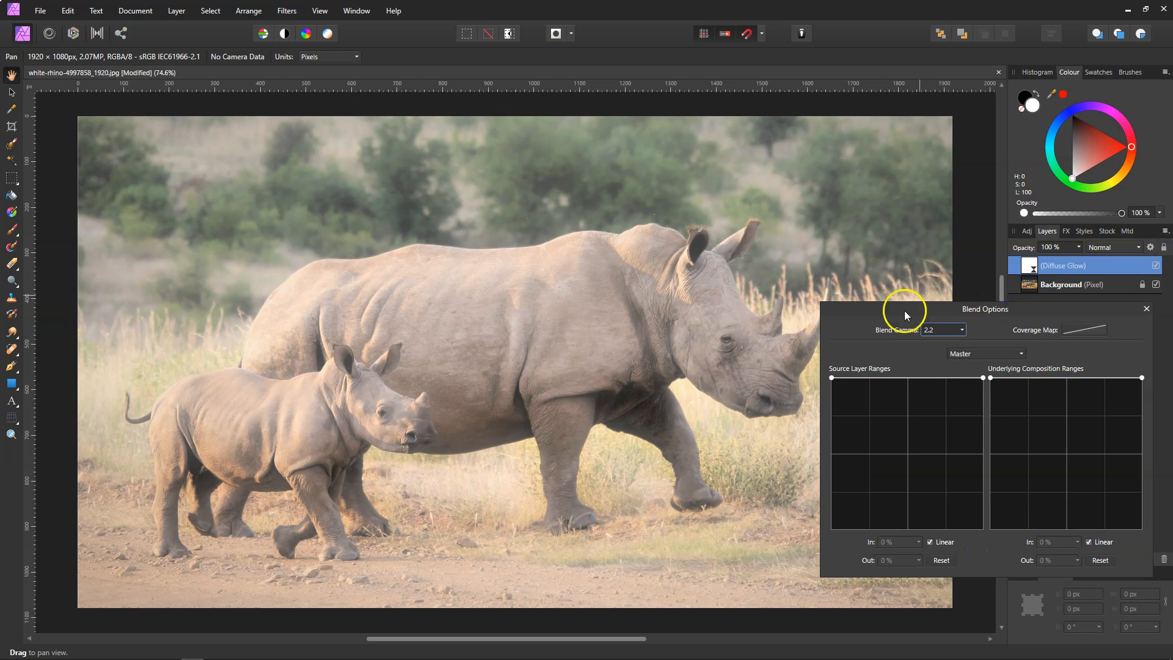
{"action": "left_click_drag", "start_coordinate": [832, 377], "coordinate": [832, 531]}
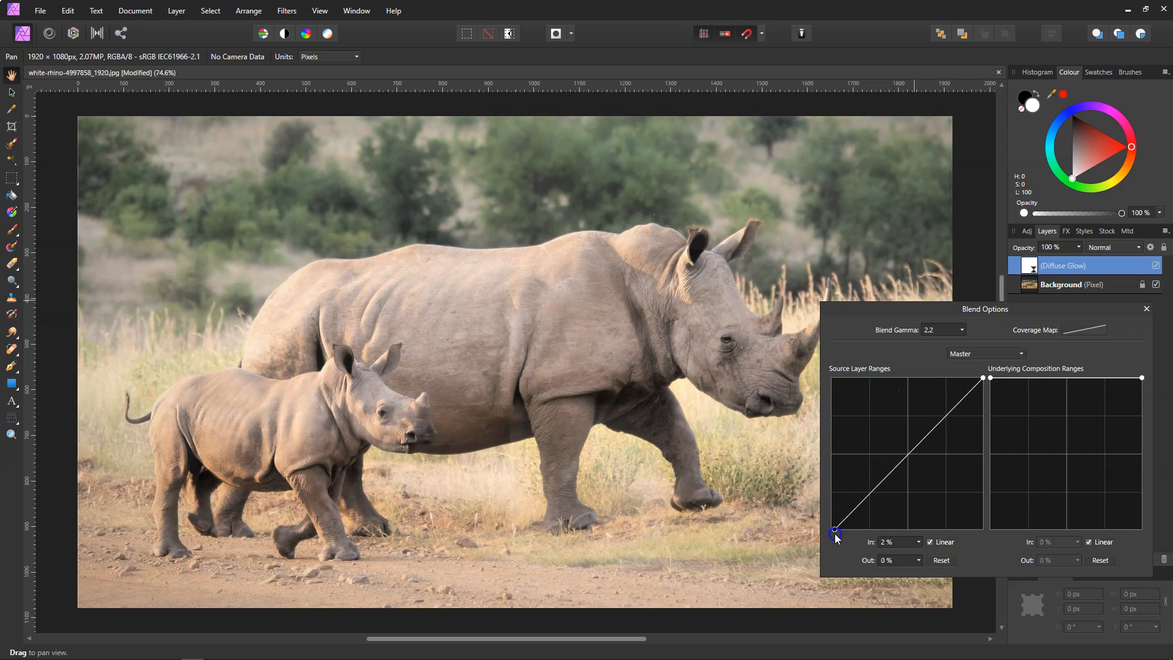
{"action": "left_click_drag", "start_coordinate": [989, 380], "coordinate": [993, 536]}
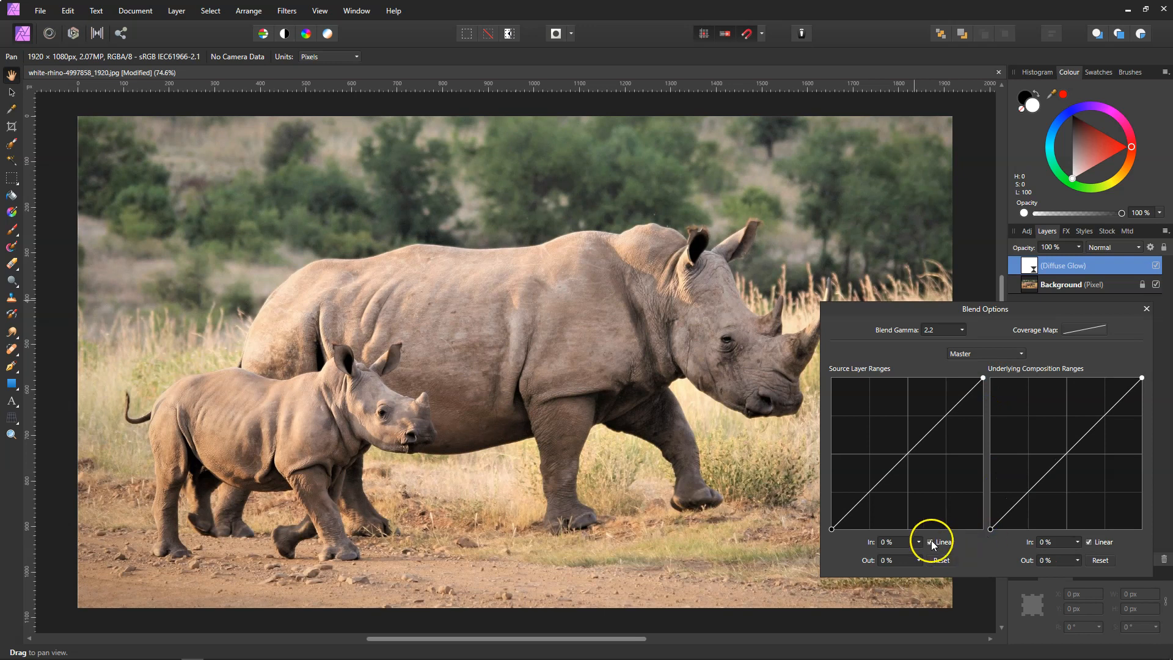
Make both blend range curves non-linear and bow them upward: source 31.1% in, 44.2% out; underlying 30.3% in, 44.2% out.
{"action": "left_click", "coordinate": [1089, 543]}
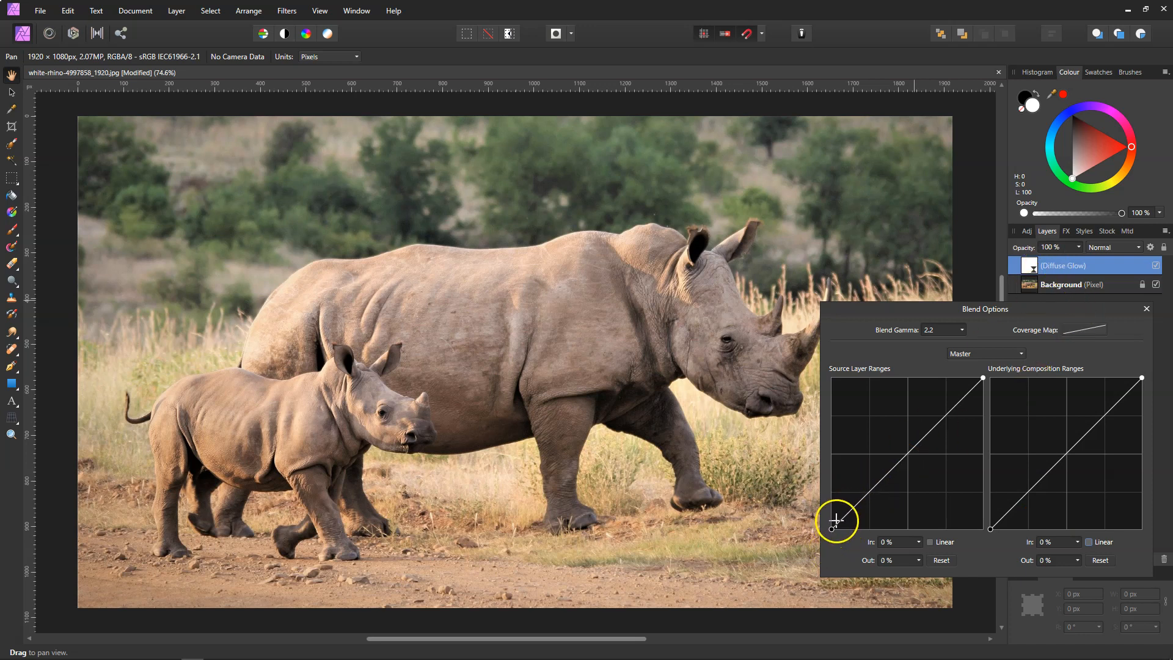
{"action": "left_click", "coordinate": [880, 481]}
{"action": "left_click_drag", "start_coordinate": [879, 481], "coordinate": [878, 462]}
{"action": "left_click_drag", "start_coordinate": [1033, 489], "coordinate": [1036, 463]}
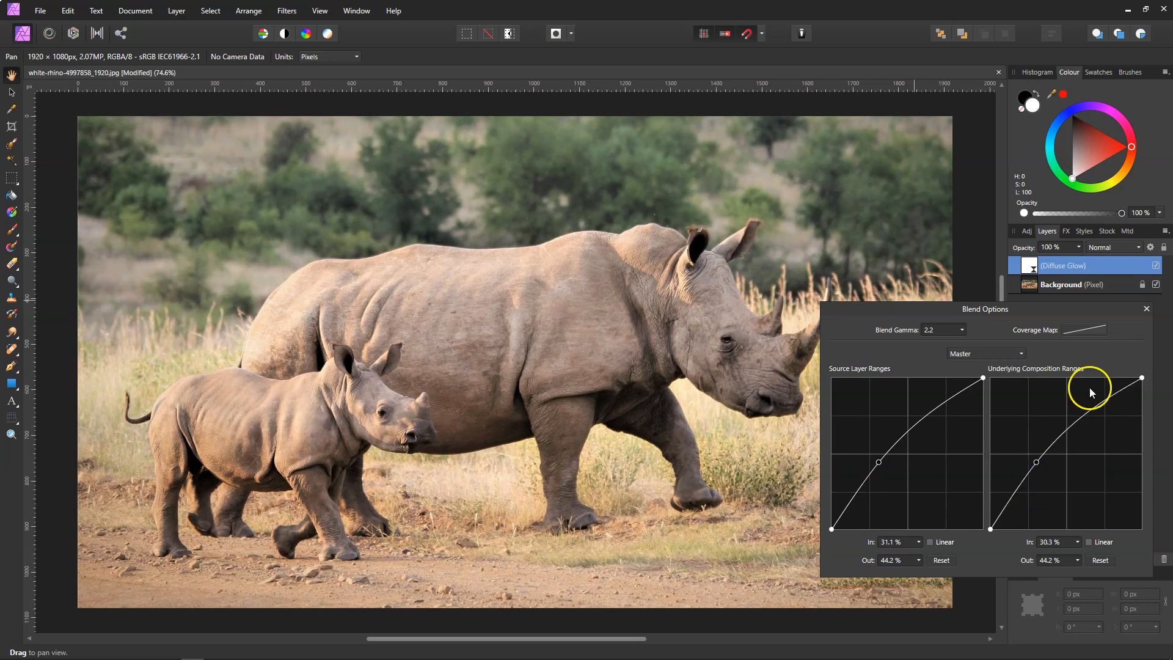
{"action": "left_click", "coordinate": [1148, 310]}
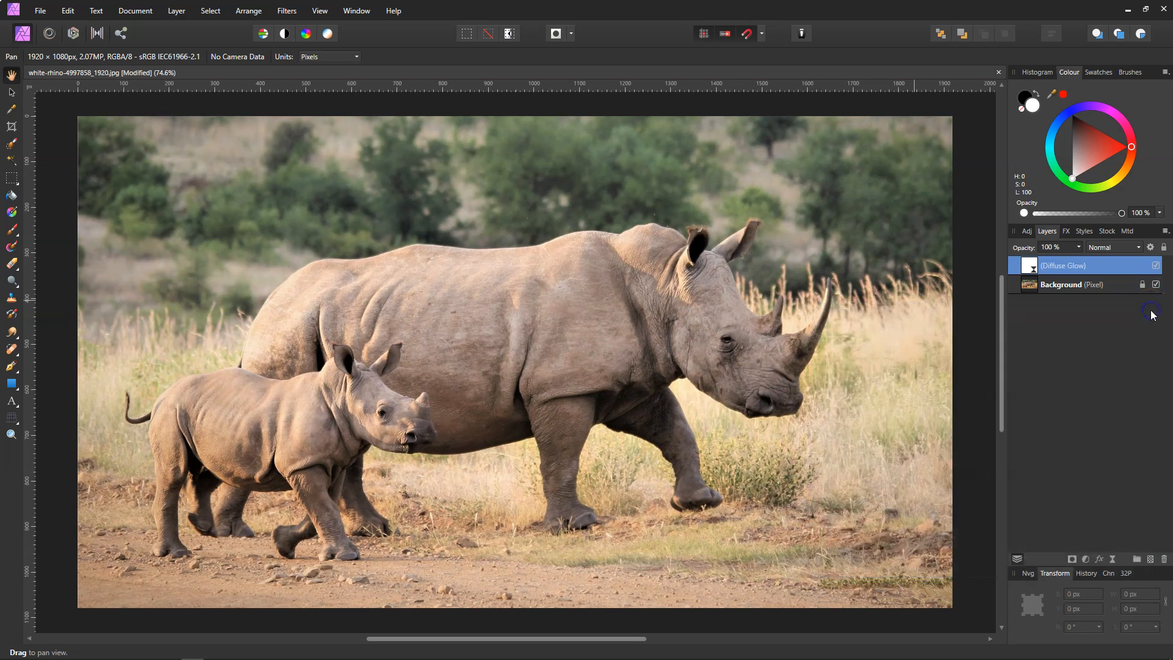
Set the Diffuse Glow layer's opacity to 25% and toggle its visibility to compare before and after.
{"action": "left_click", "coordinate": [1080, 247]}
{"action": "left_click_drag", "start_coordinate": [1083, 257], "coordinate": [1018, 266]}
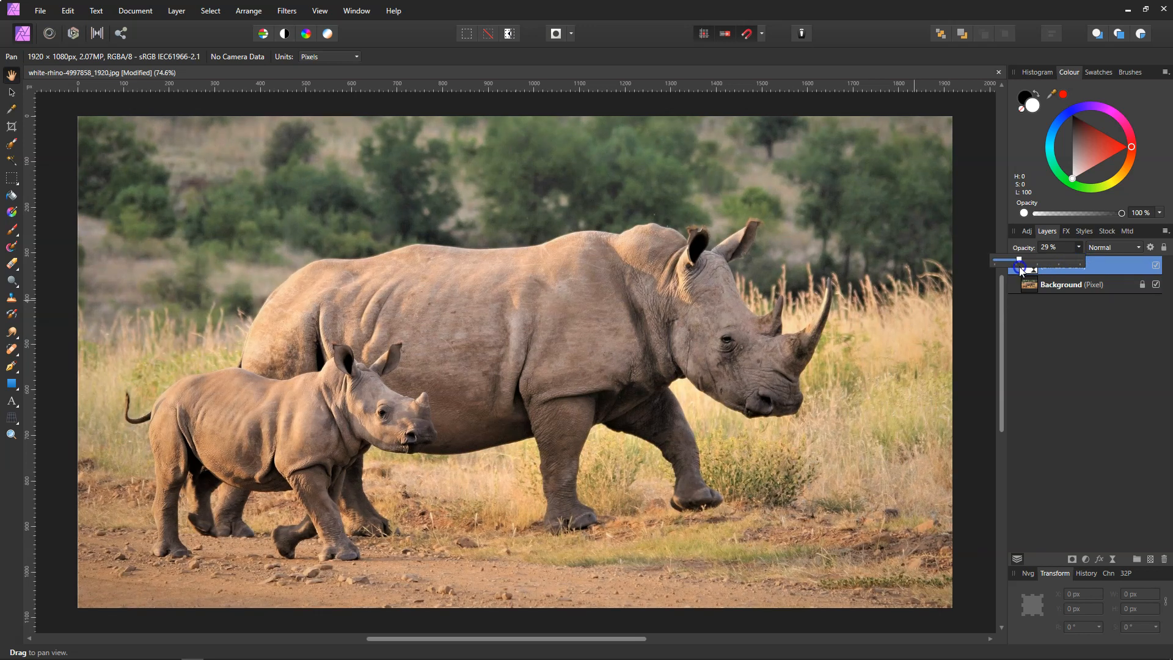
{"action": "left_click", "coordinate": [1079, 246]}
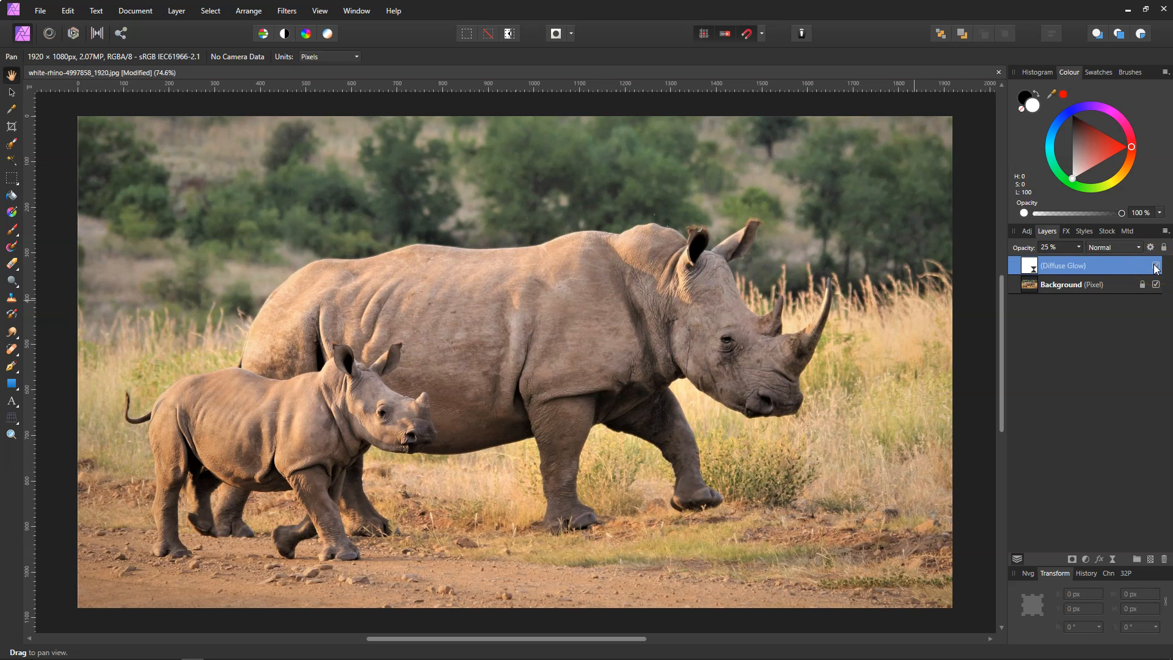
{"action": "left_click", "coordinate": [1155, 266]}
{"action": "left_click", "coordinate": [1155, 266]}
{"action": "left_click", "coordinate": [1154, 265]}
{"action": "left_click", "coordinate": [1154, 266]}
Raise the Diffuse Glow layer's opacity to 75% and compare the image with and without it.
{"action": "left_click", "coordinate": [1079, 247]}
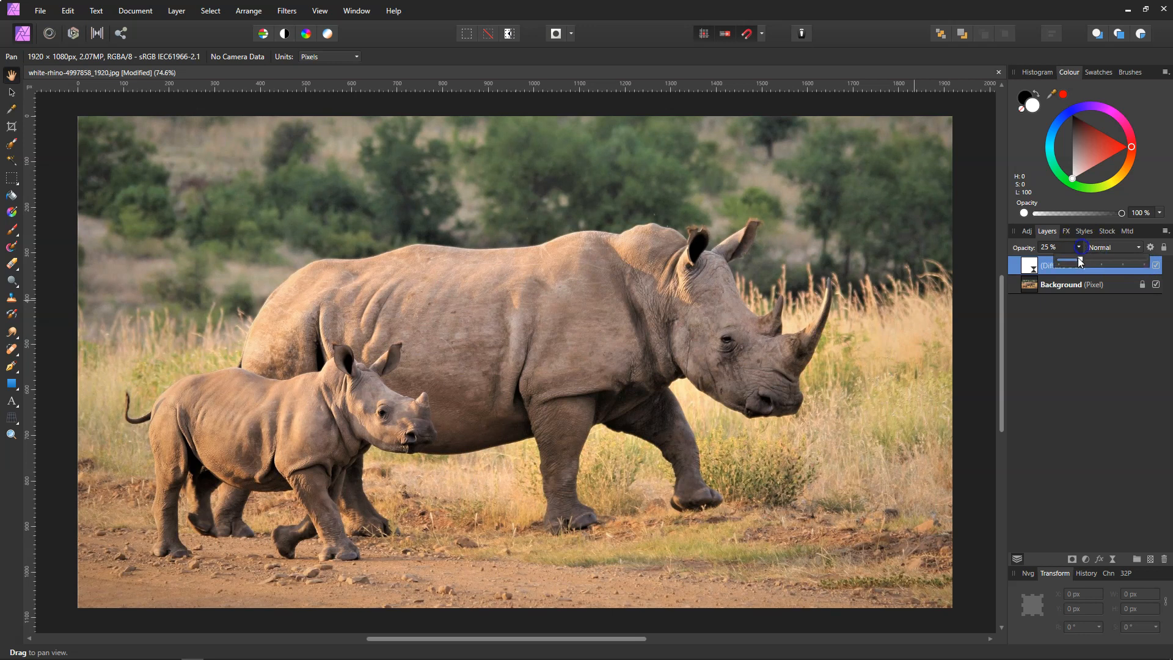
{"action": "left_click_drag", "start_coordinate": [1113, 259], "coordinate": [1123, 259]}
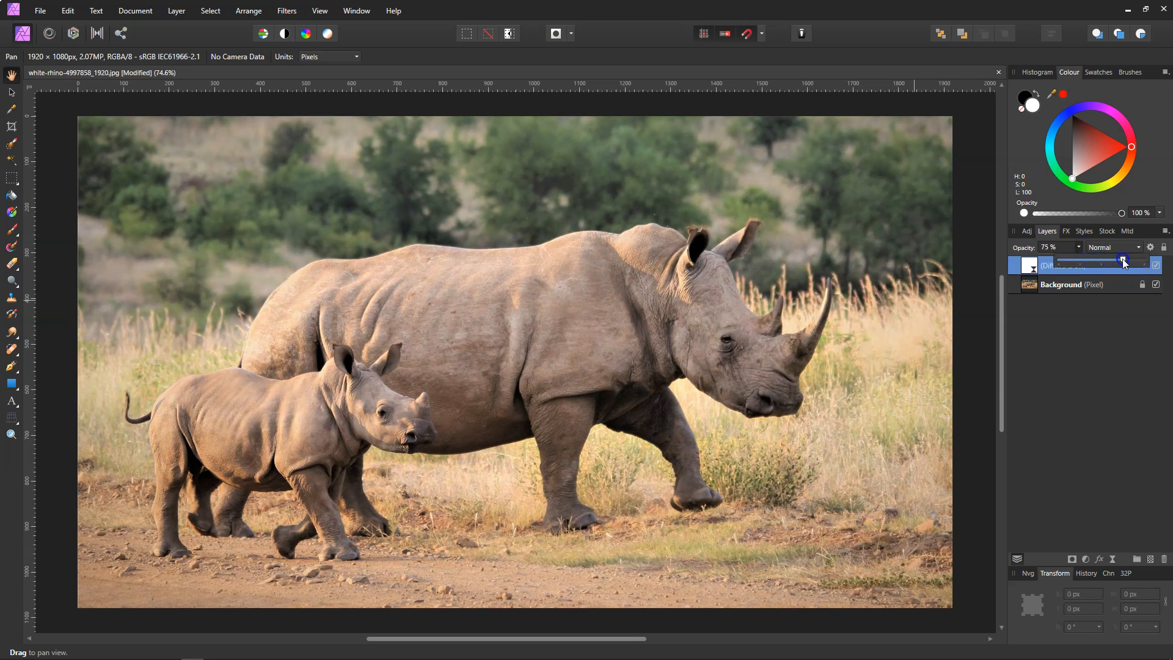
{"action": "left_click", "coordinate": [1155, 265]}
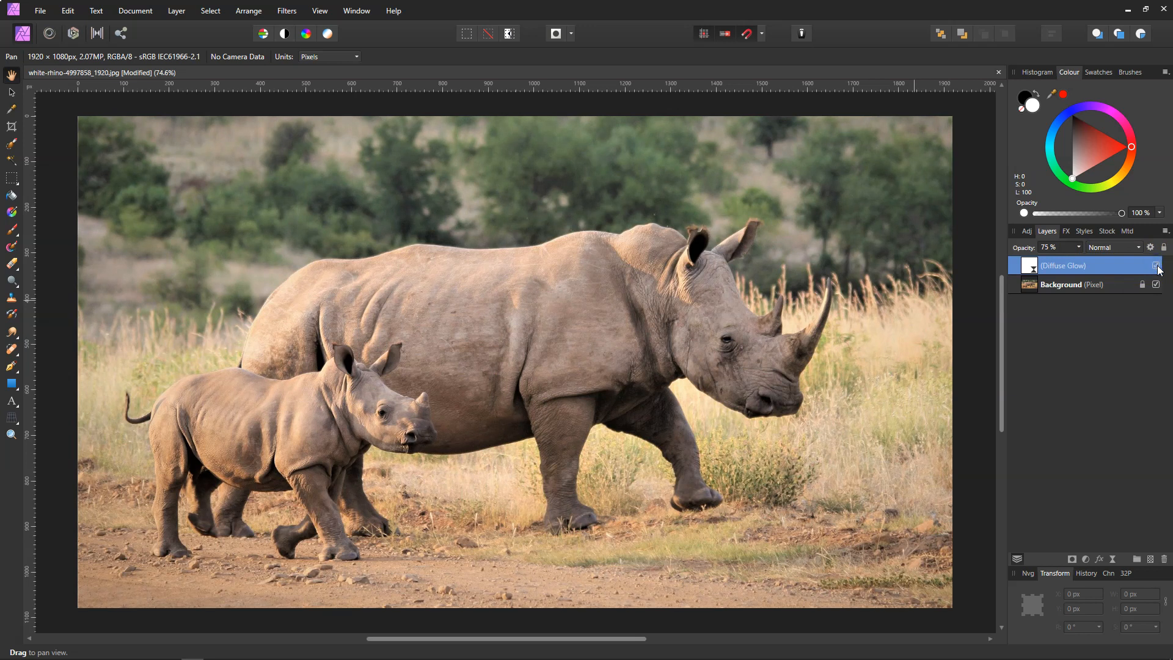
{"action": "left_click", "coordinate": [1158, 268]}
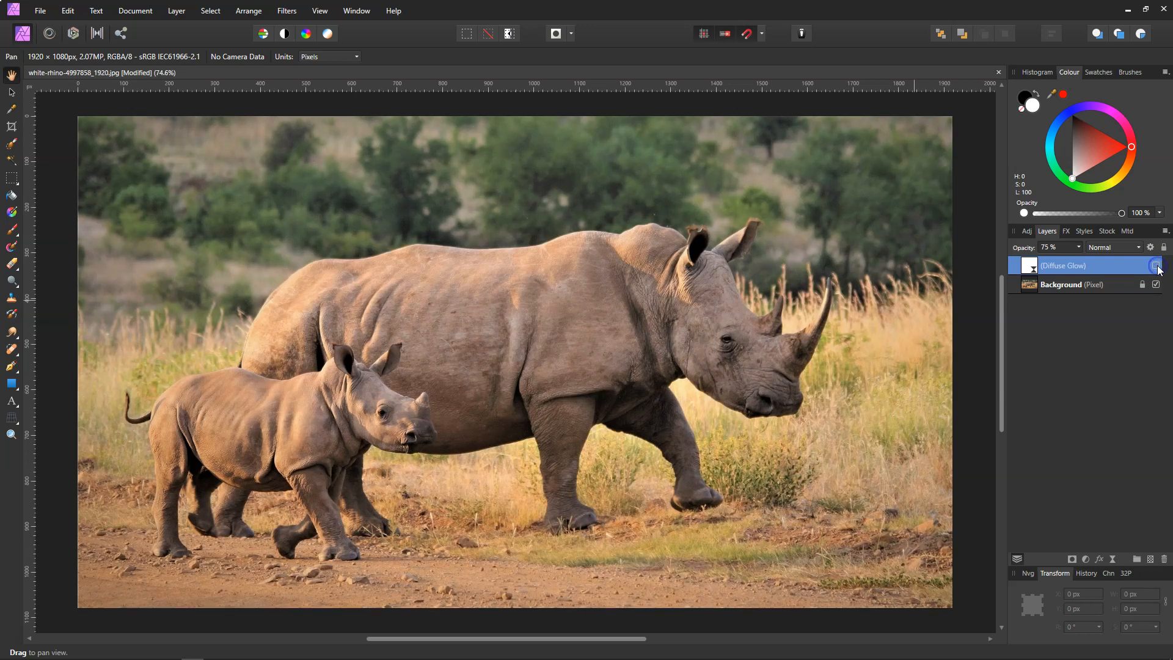
{"action": "left_click", "coordinate": [1158, 268]}
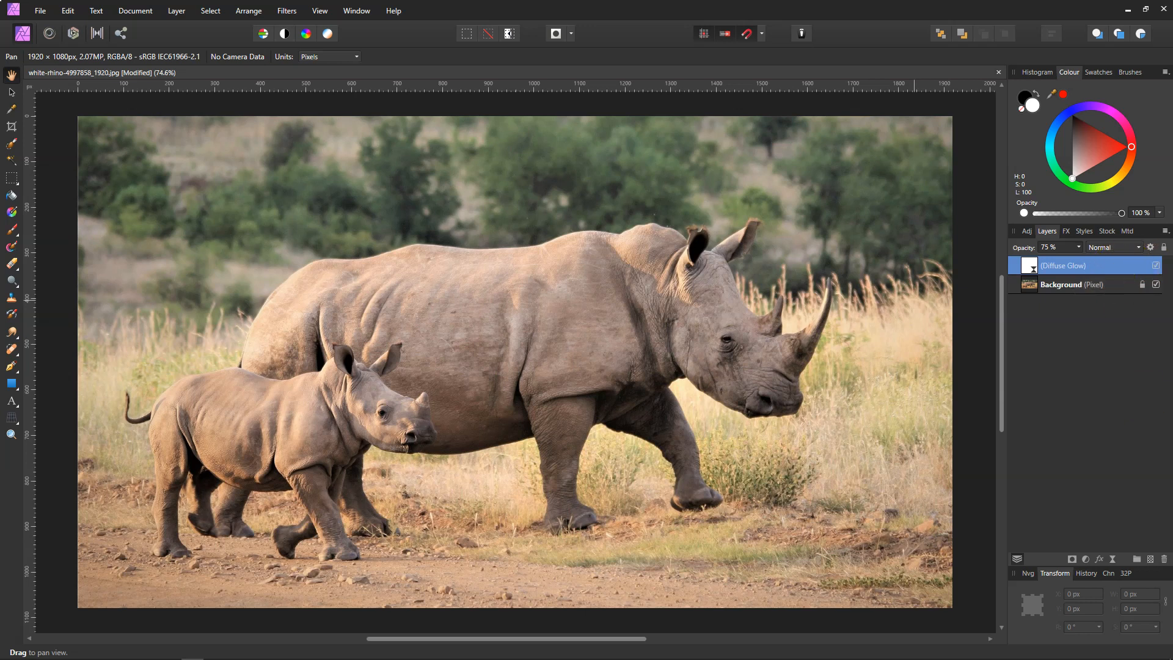
Delete the Diffuse Glow layer.
{"action": "left_click", "coordinate": [1163, 558]}
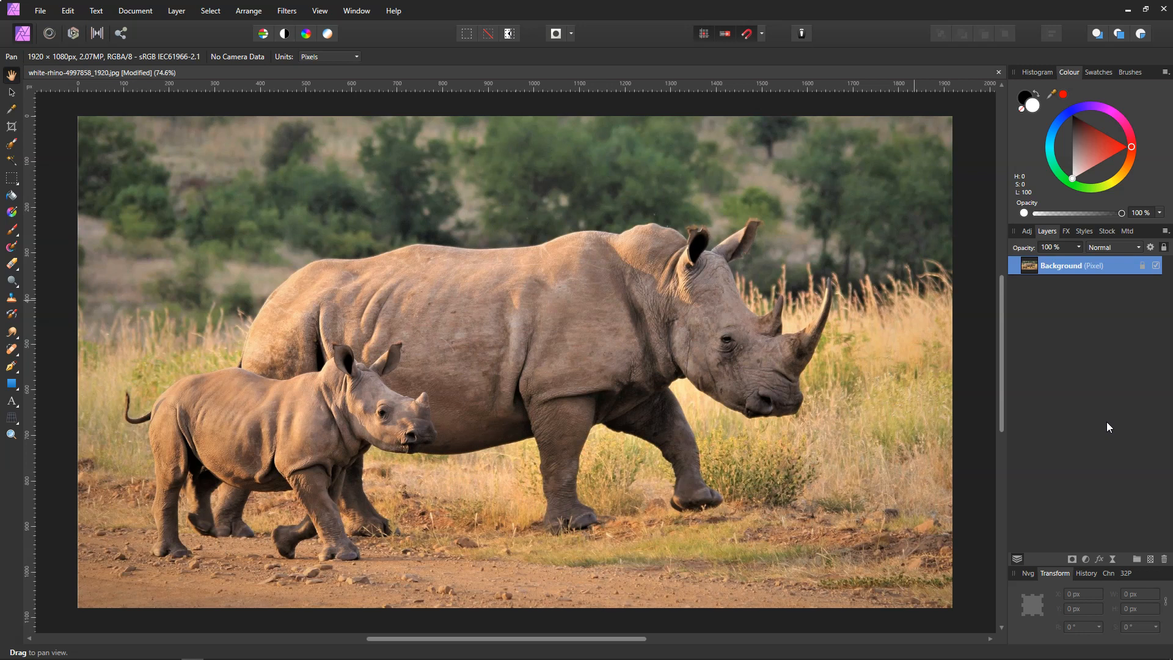
Add a live Gaussian Blur filter above the Background layer with a 65 px radius and Preserve Alpha enabled.
{"action": "left_click", "coordinate": [1113, 558]}
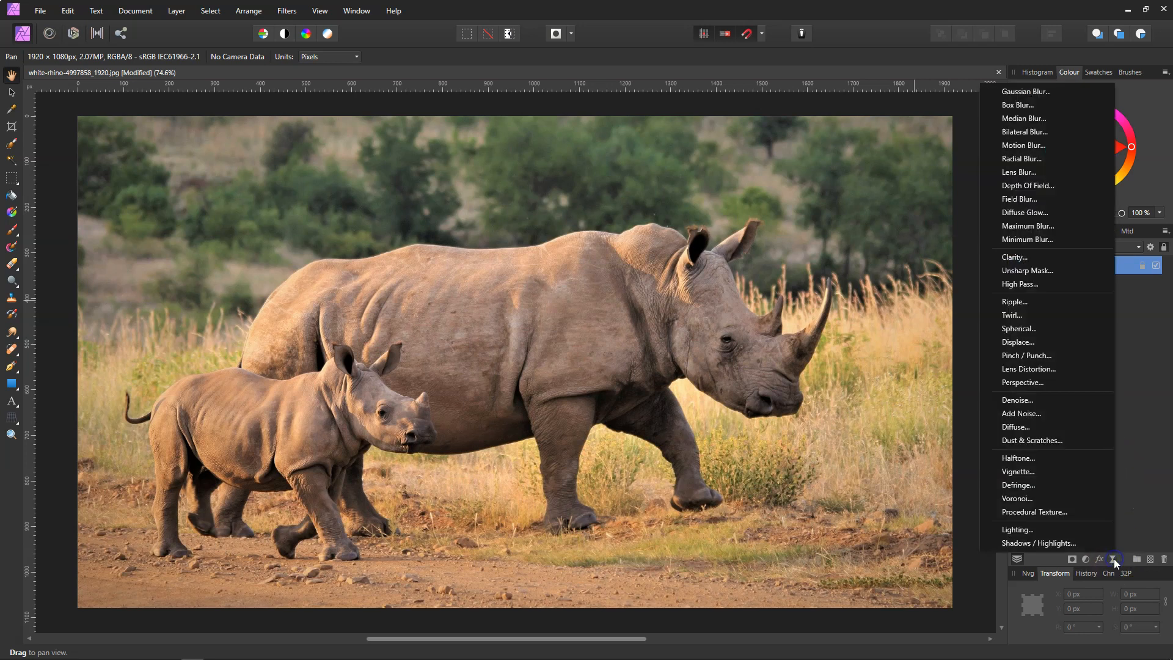
{"action": "left_click", "coordinate": [1029, 92]}
{"action": "left_click_drag", "start_coordinate": [1050, 289], "coordinate": [1051, 263]}
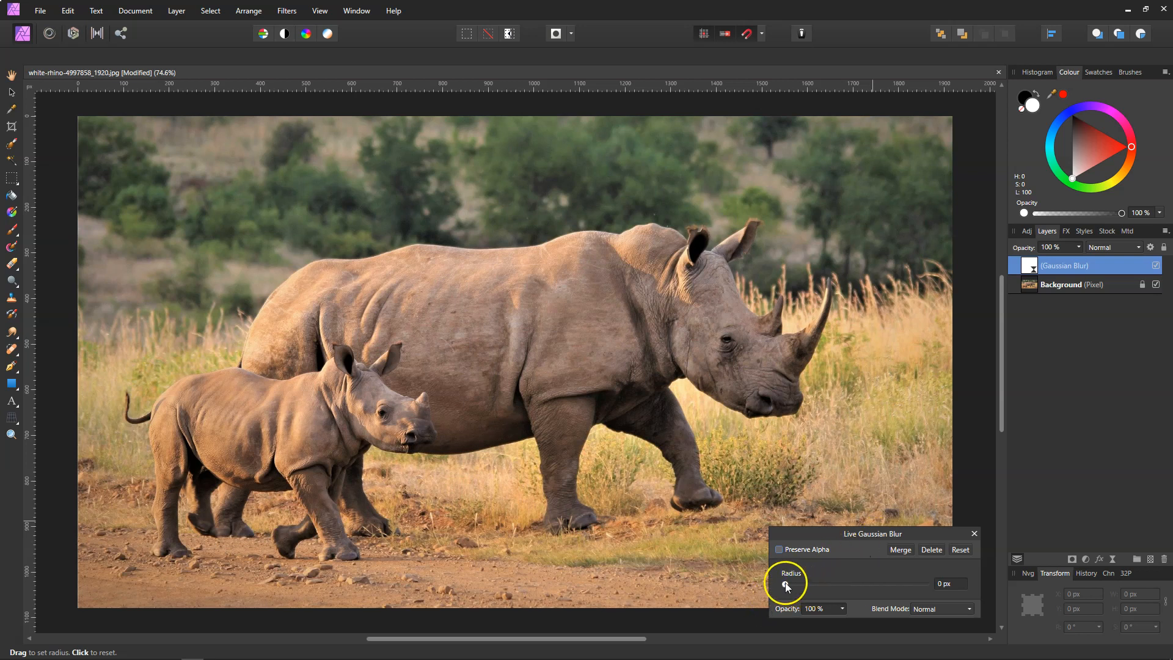
{"action": "left_click_drag", "start_coordinate": [785, 583], "coordinate": [915, 588]}
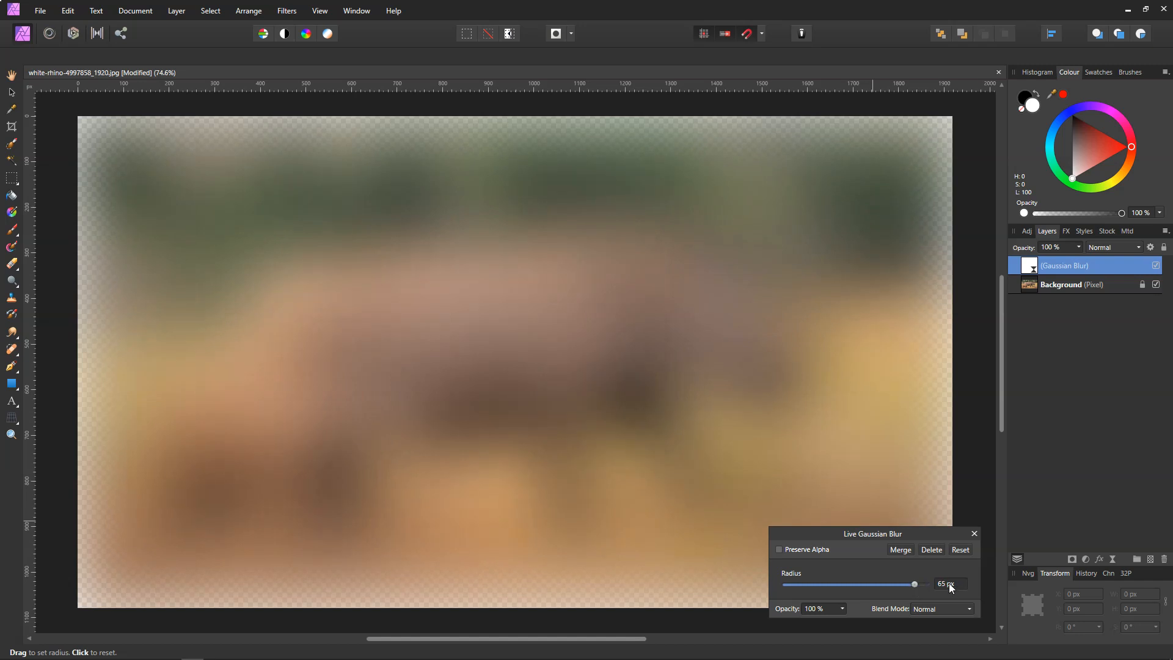
{"action": "left_click", "coordinate": [779, 550]}
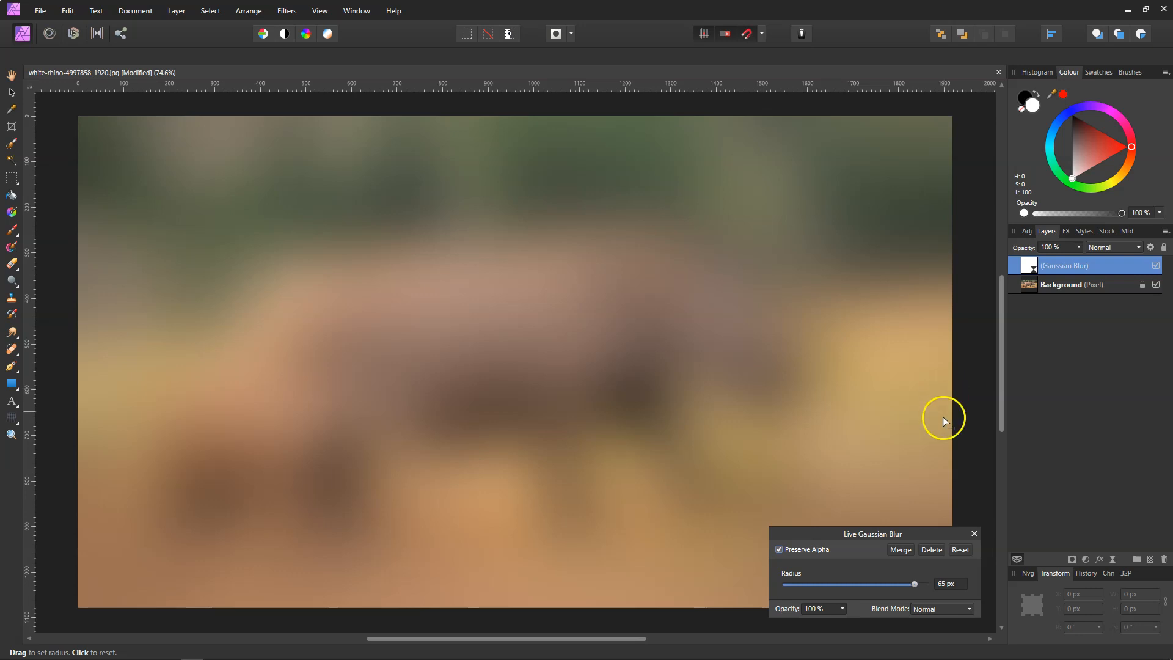
Close the blur settings, set the Gaussian Blur layer's blend mode to Overlay, and compare the image with and without it.
{"action": "left_click", "coordinate": [974, 534]}
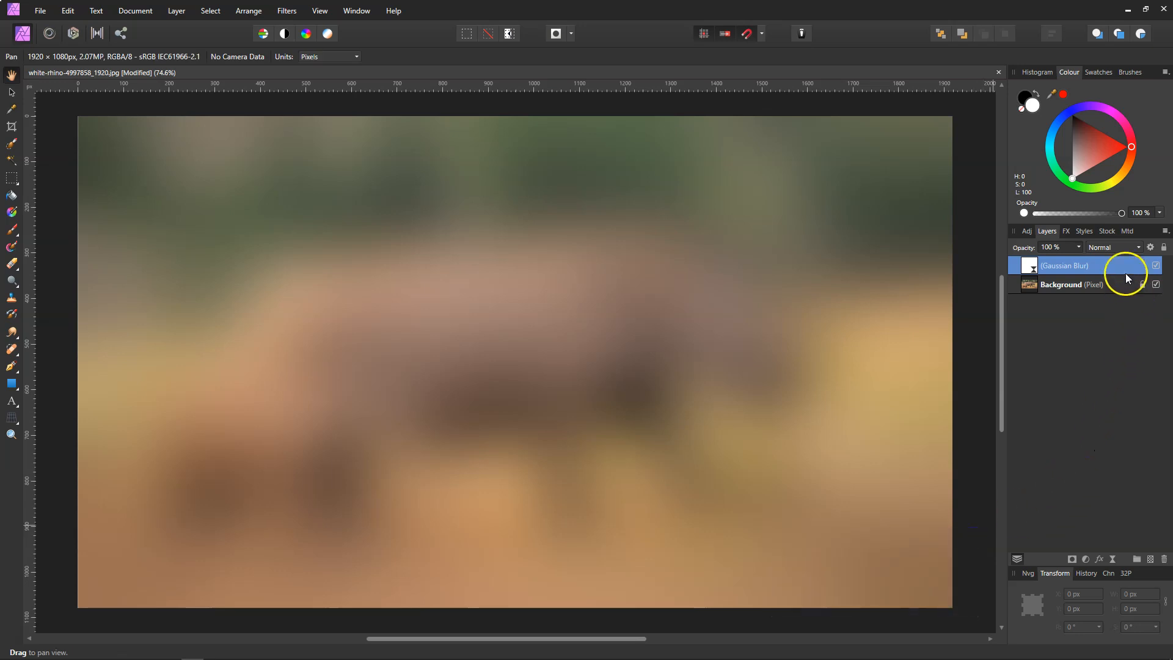
{"action": "left_click", "coordinate": [1133, 246]}
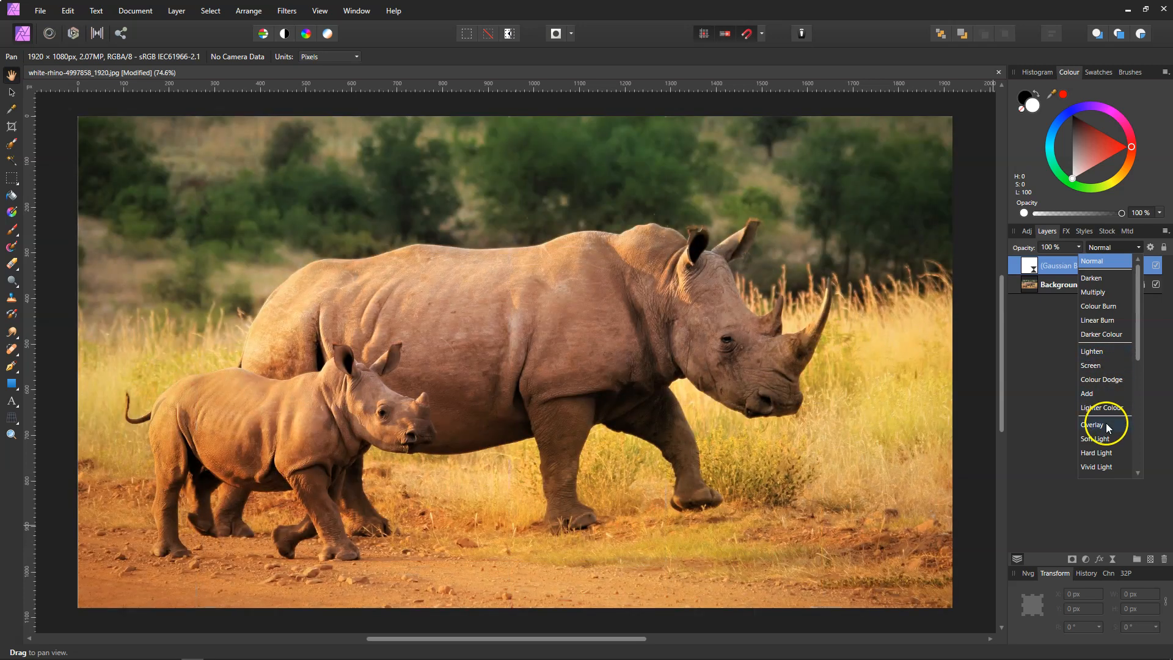
{"action": "left_click", "coordinate": [1106, 424]}
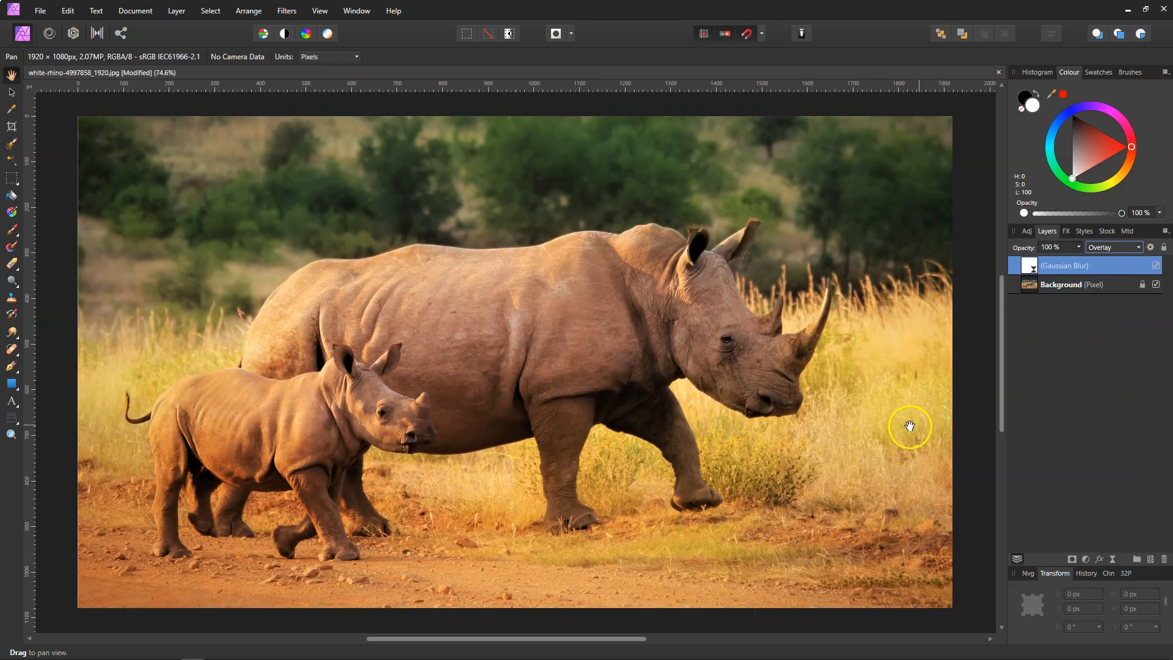
{"action": "left_click", "coordinate": [1156, 265]}
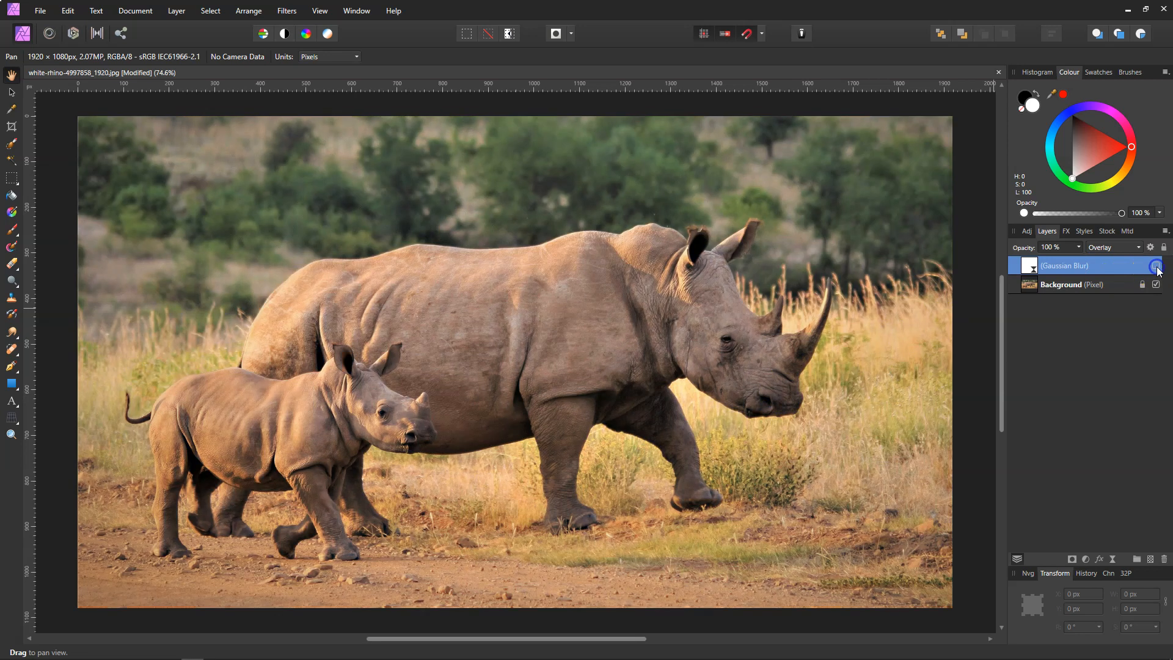
{"action": "left_click", "coordinate": [1156, 267]}
Lower the Gaussian Blur layer's opacity to 25% and toggle its visibility repeatedly to compare before and after, leaving it visible.
{"action": "left_click", "coordinate": [1079, 248]}
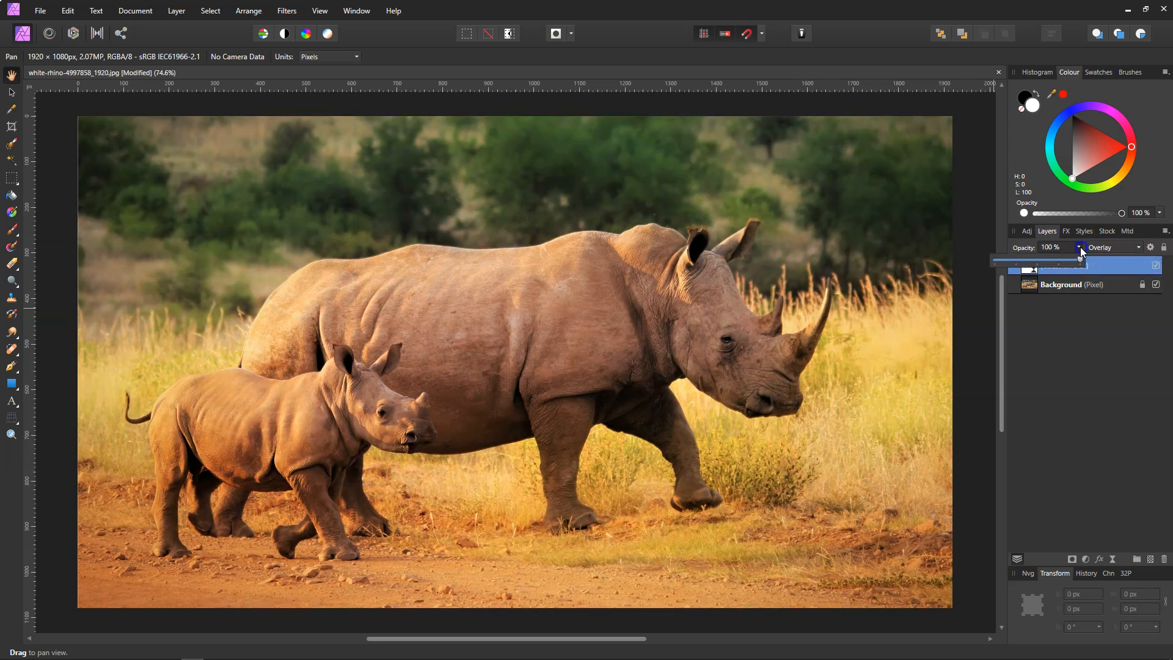
{"action": "left_click_drag", "start_coordinate": [1065, 262], "coordinate": [1018, 269]}
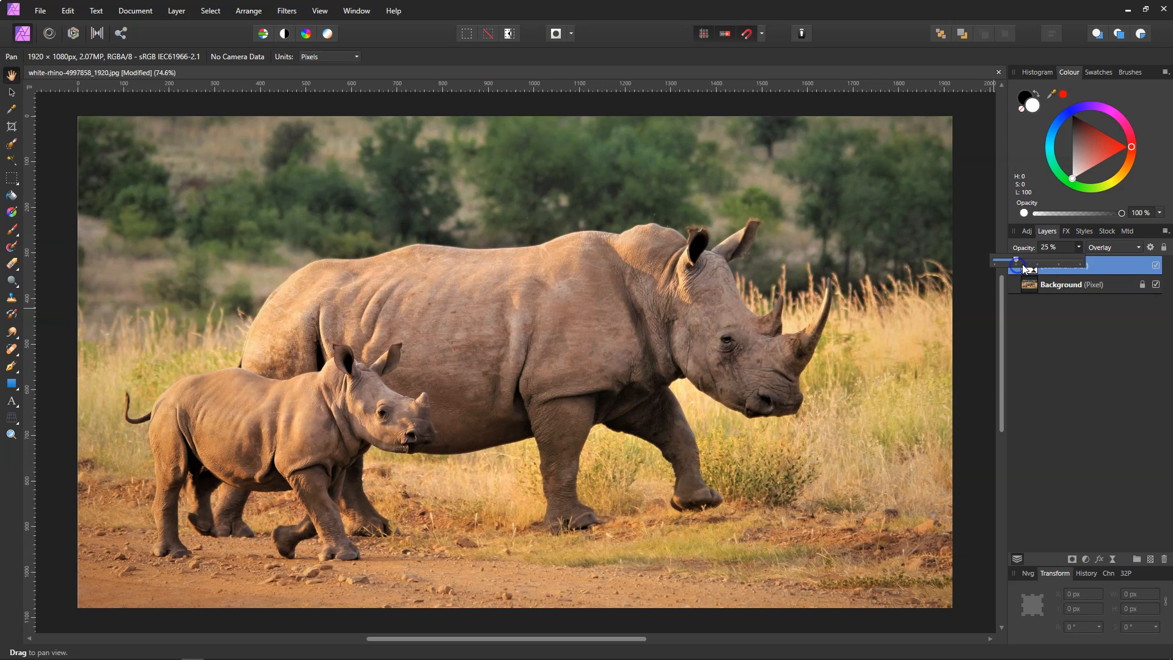
{"action": "left_click", "coordinate": [1157, 267]}
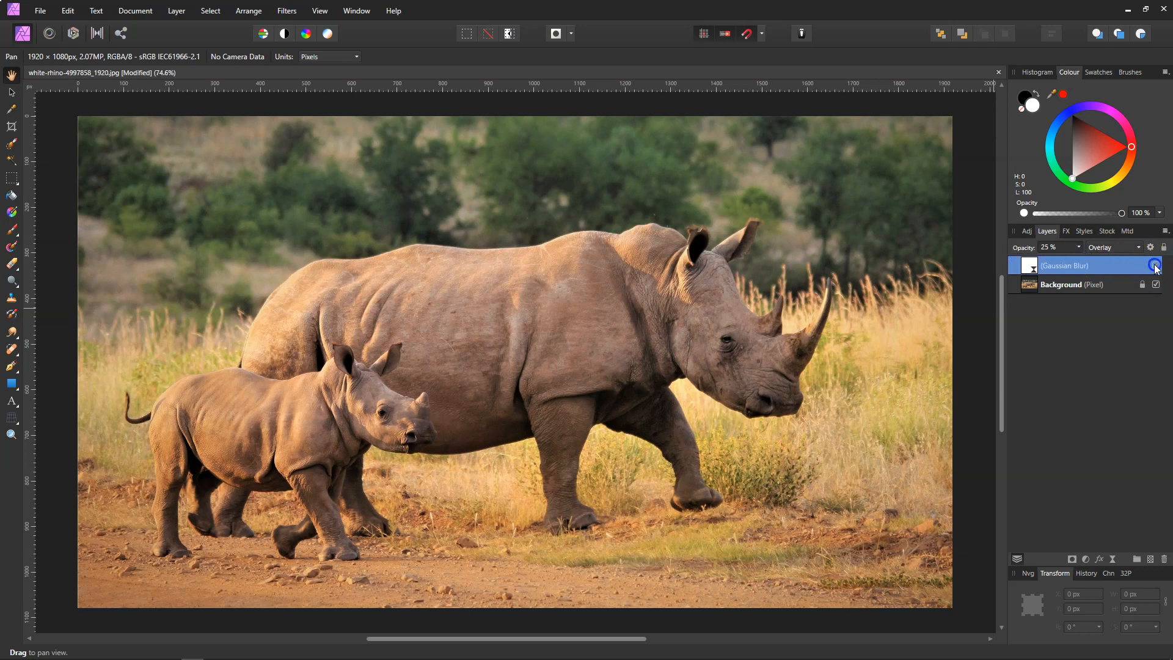
{"action": "left_click", "coordinate": [1156, 267]}
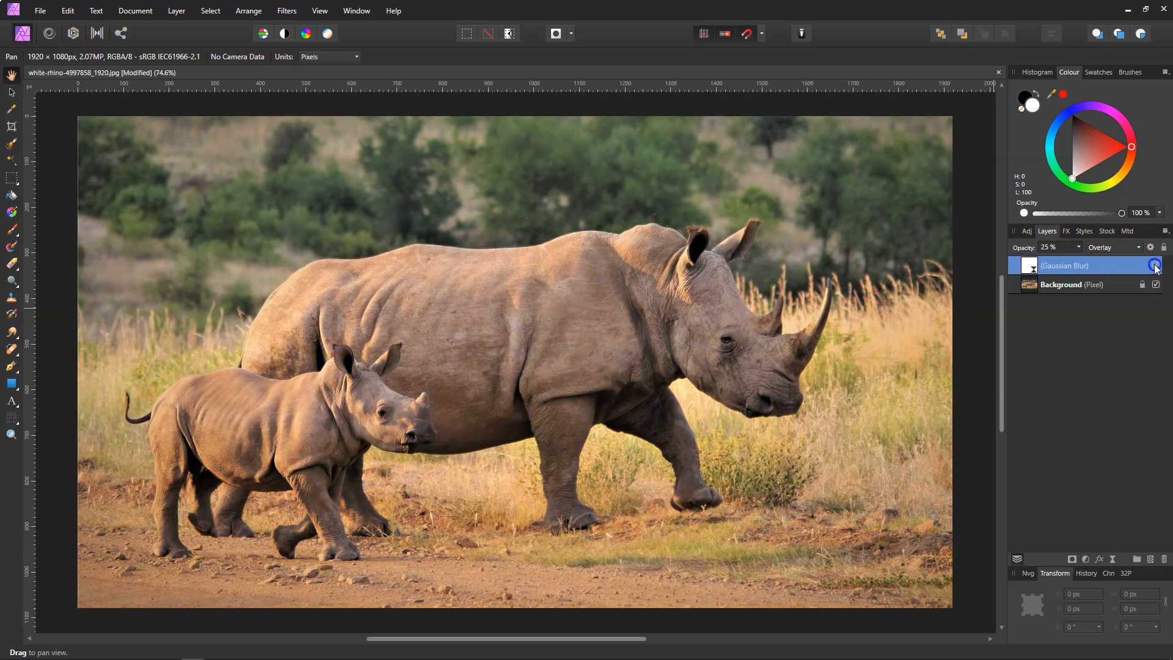
{"action": "left_click", "coordinate": [1156, 267]}
{"action": "left_click", "coordinate": [1156, 267]}
{"action": "left_click", "coordinate": [1156, 267]}
{"action": "left_click", "coordinate": [1156, 267]}
{"action": "left_click", "coordinate": [1065, 274]}
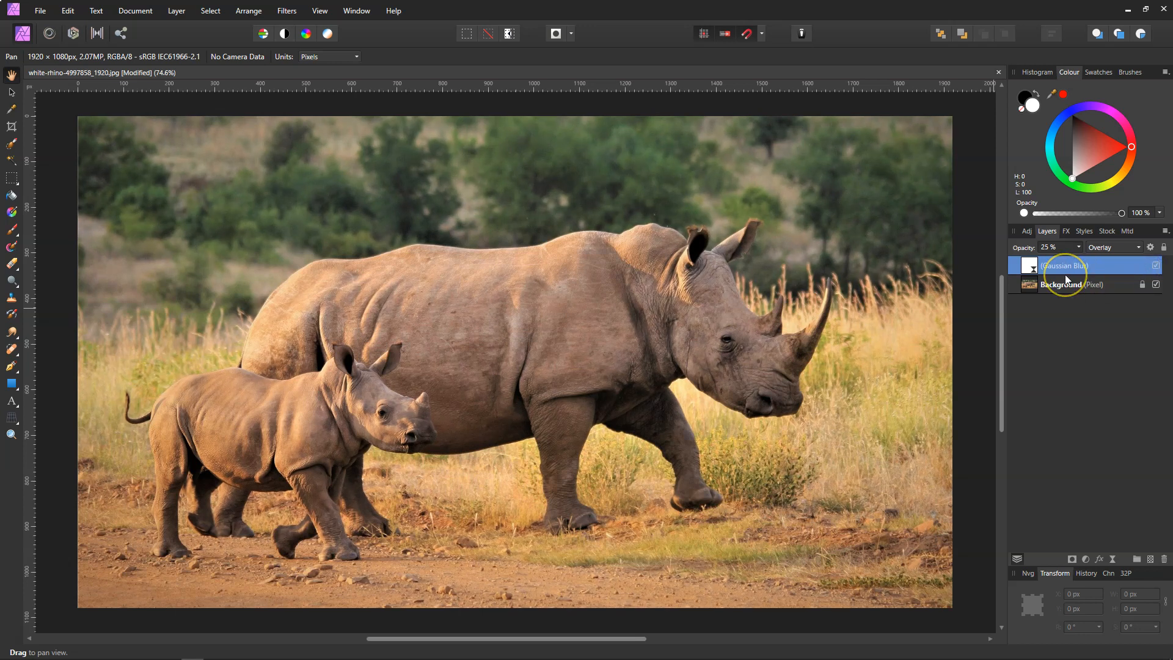